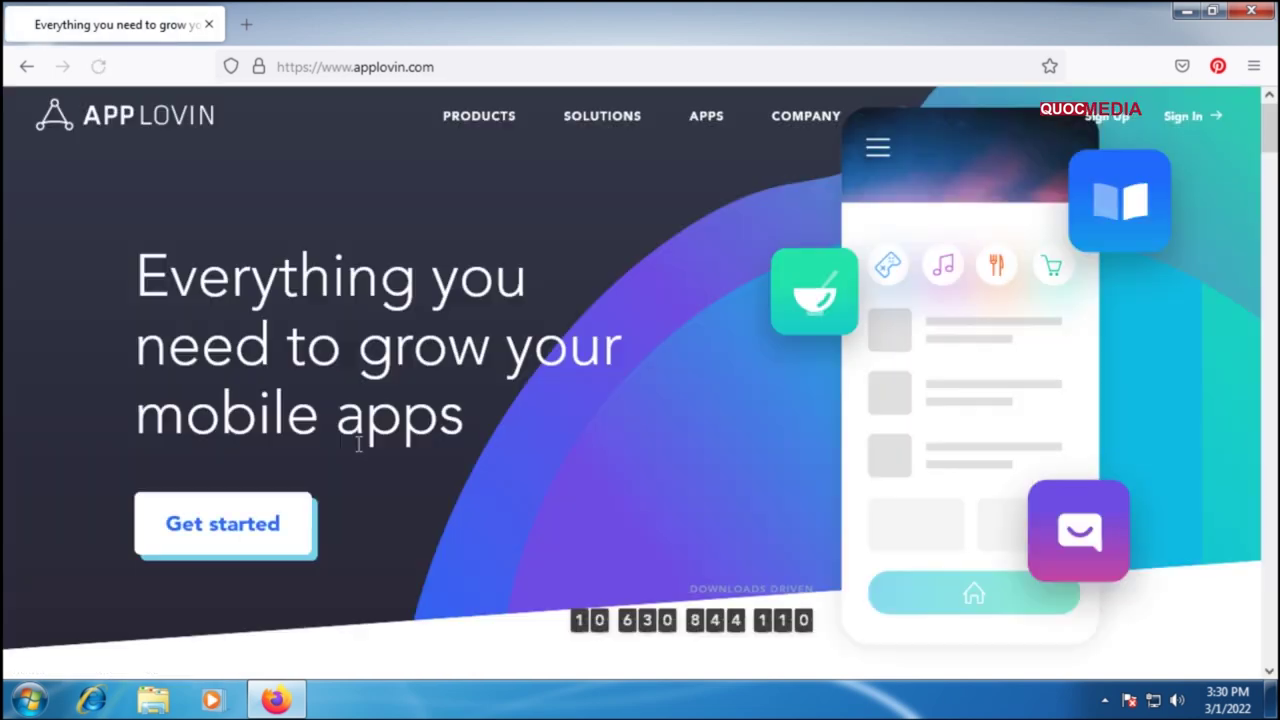
# Step: Dismiss the MAX blog popup on the AppLovin homepage and go to Sign Up
pyautogui.scroll(-3, 391, 400)
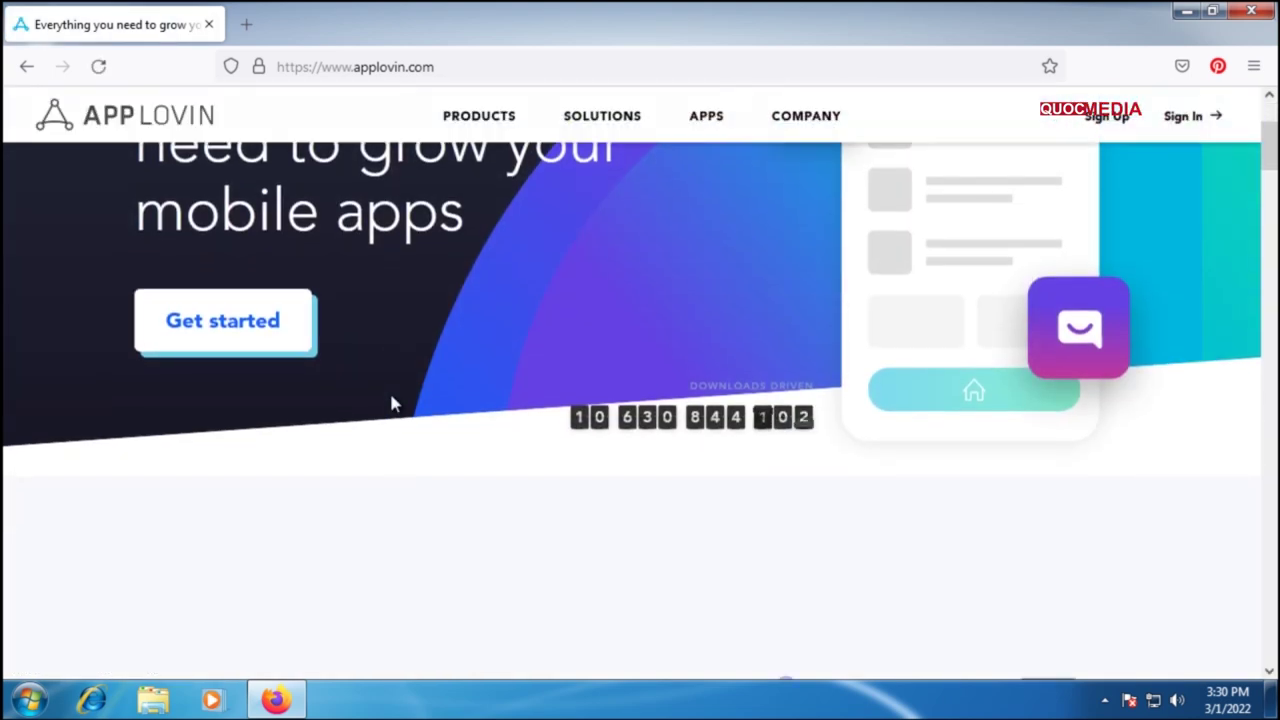
pyautogui.scroll(3, 391, 397)
pyautogui.moveTo(1262, 128); pyautogui.dragTo(1262, 170)
pyautogui.click(1159, 376)
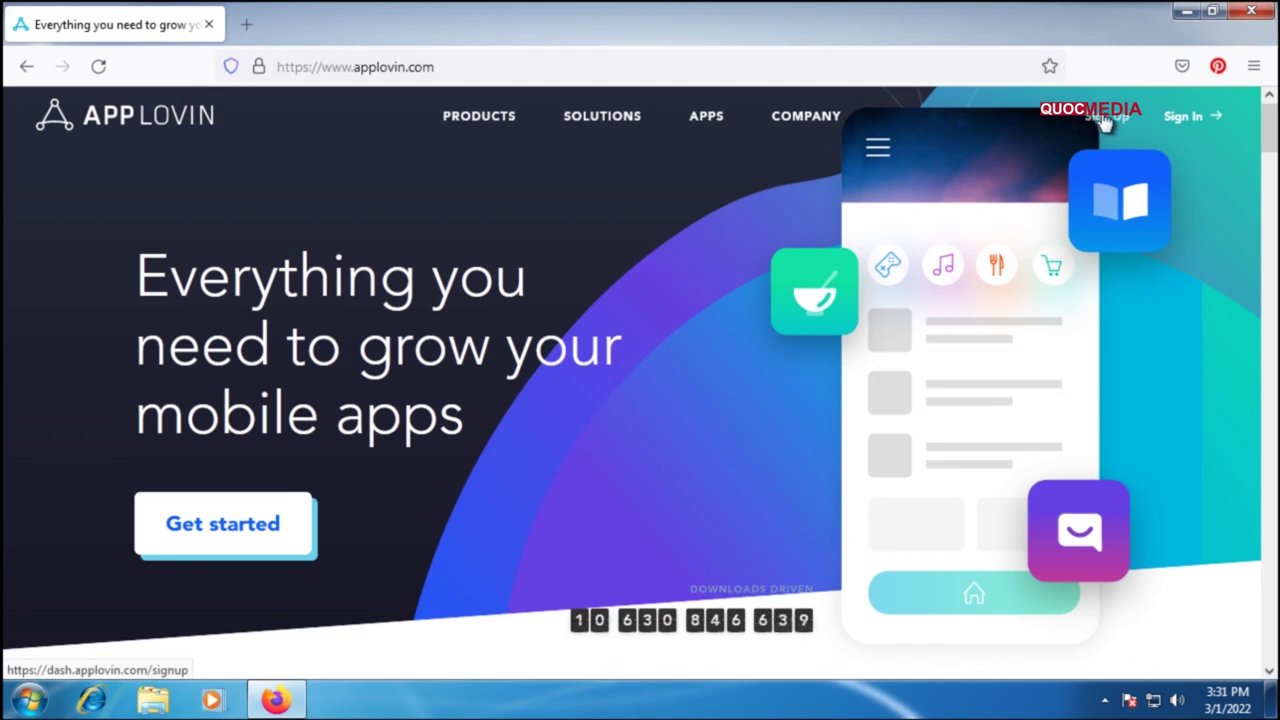
pyautogui.click(1104, 117)
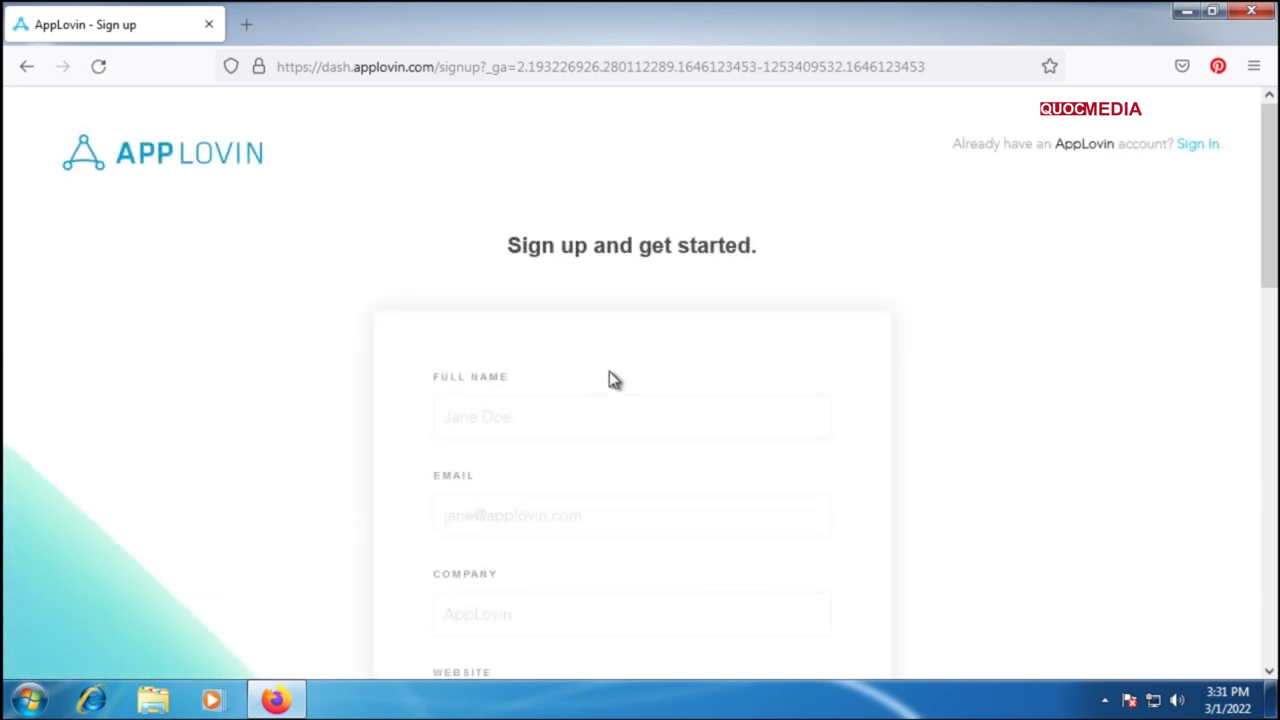
# Step: Enter the full name and e-mail address in the sign-up form
pyautogui.scroll(-2, 610, 377)
pyautogui.scroll(-1, 1270, 290)
pyautogui.moveTo(1270, 290)
pyautogui.mouseDown()
pyautogui.moveTo(1270, 302)
pyautogui.moveTo(1268, 287)
pyautogui.mouseUp()
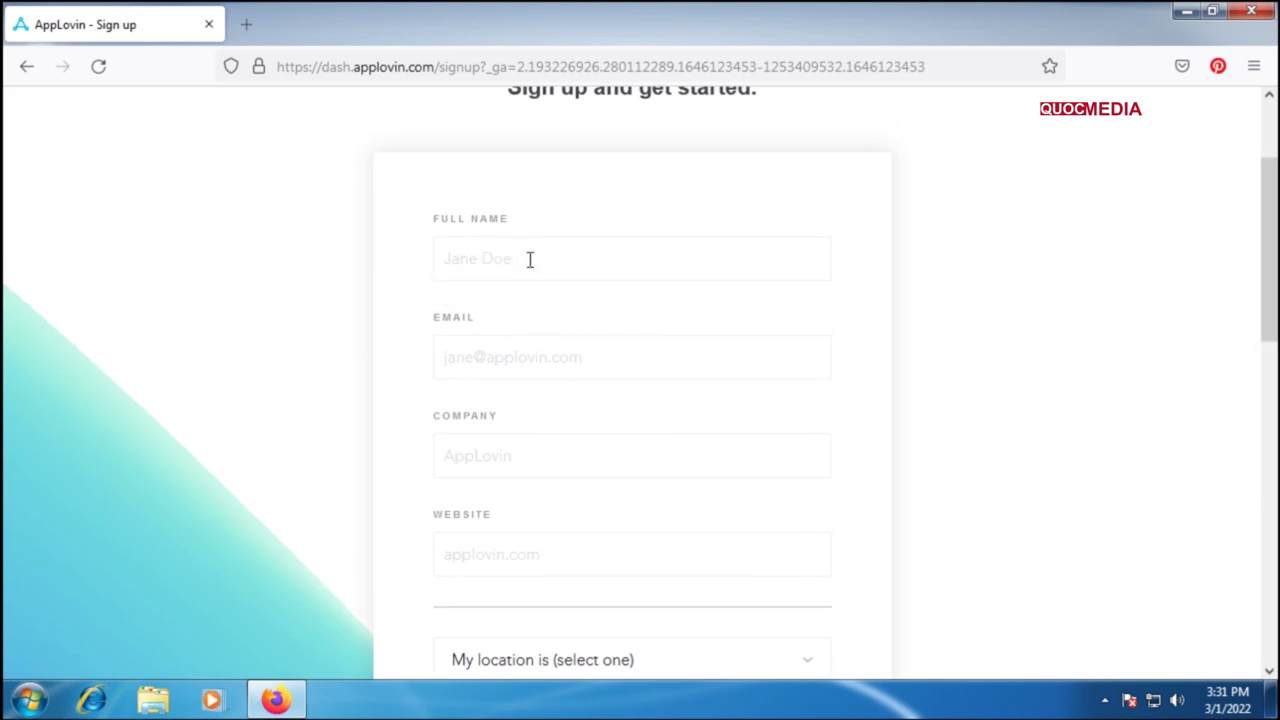
pyautogui.write('te')
pyautogui.click(518, 358)
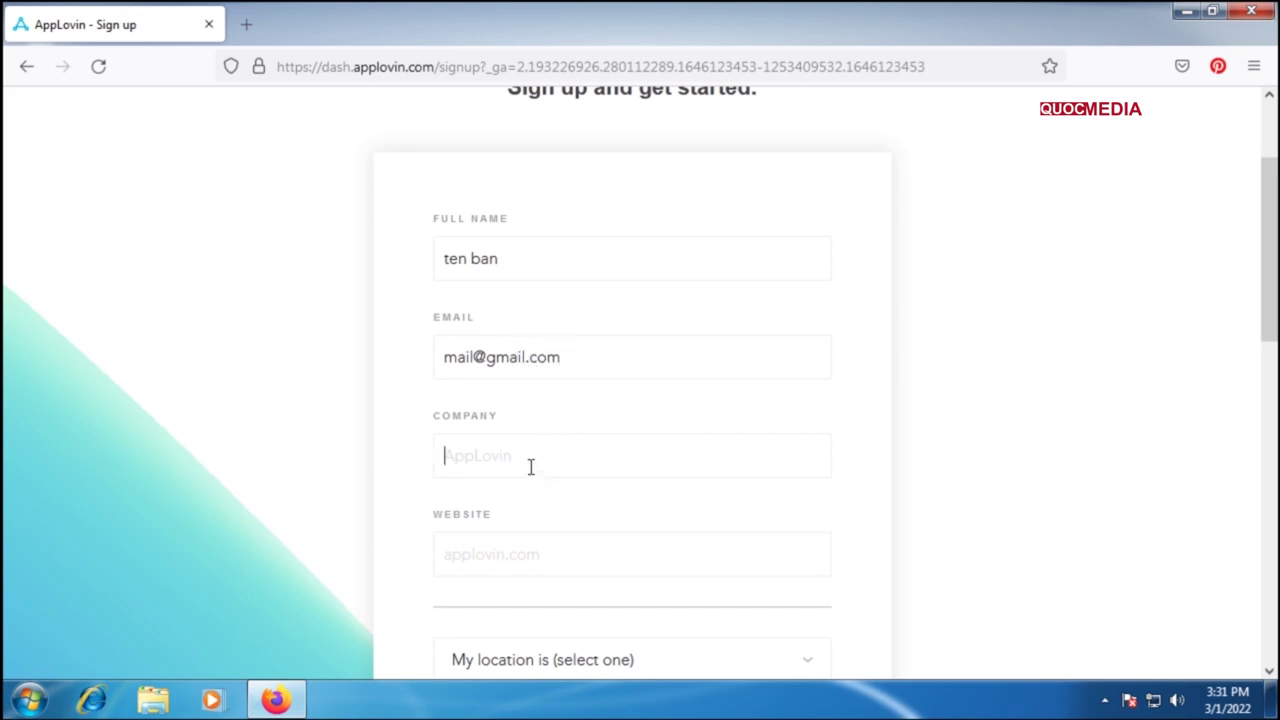
# Step: Fill in the company name 'ten studio tren tk dev', fixing typos
pyautogui.scroll(-2, 550, 440)
pyautogui.write('ten')
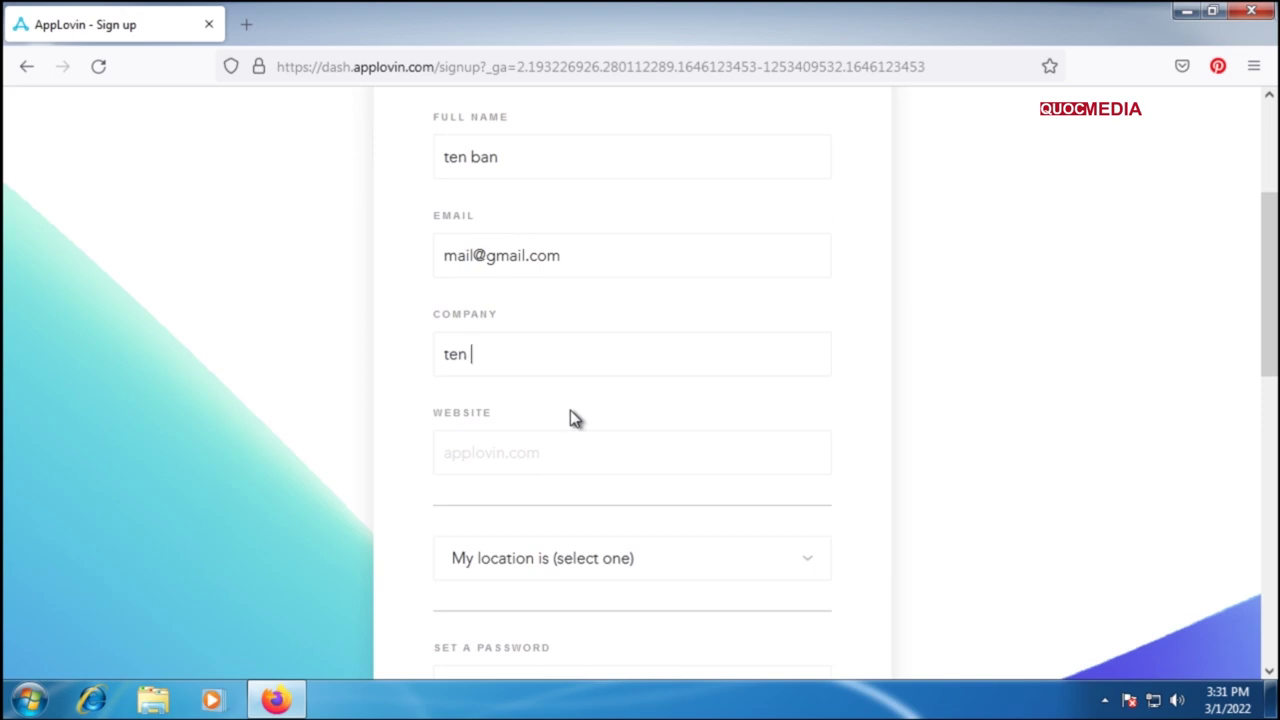
pyautogui.write(' t')
pyautogui.press('BackSpace')
pyautogui.write('studio')
pyautogui.press('BackSpace')
pyautogui.press('BackSpace')
pyautogui.write('io tren tk dev')
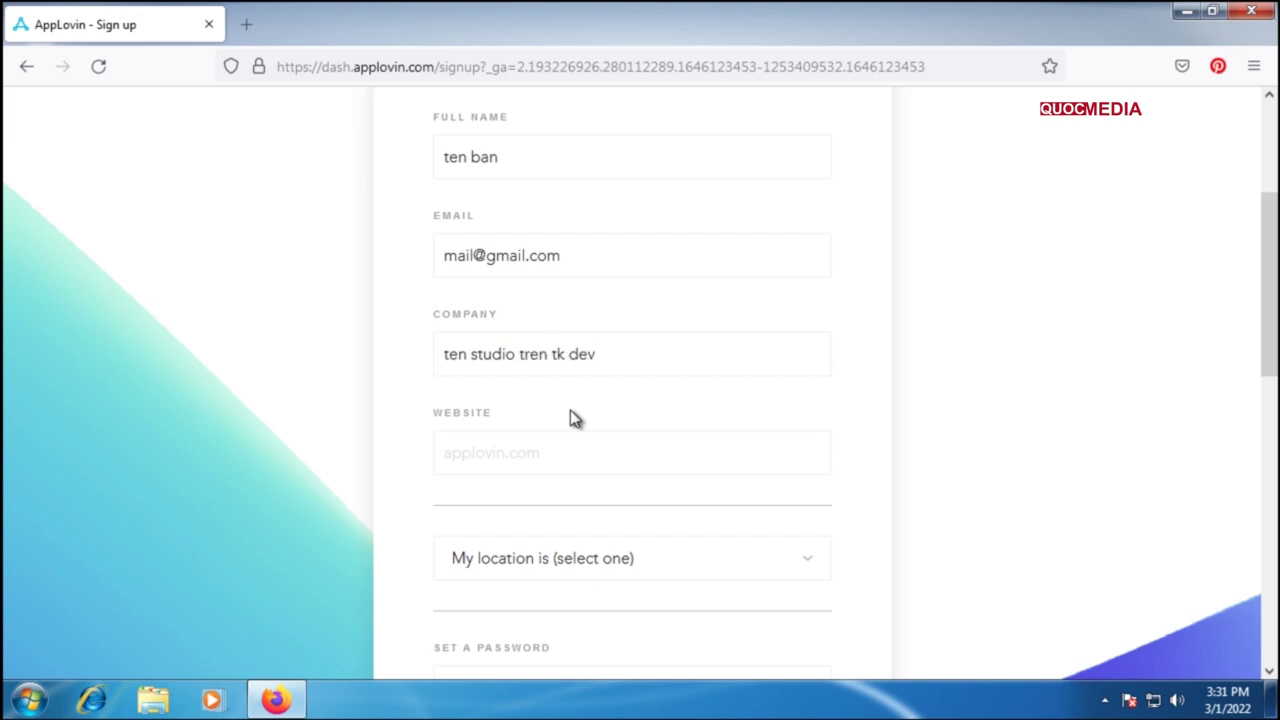
# Step: Set the website field to yourdomain.com
pyautogui.click(518, 465)
pyautogui.write('website cua ban')
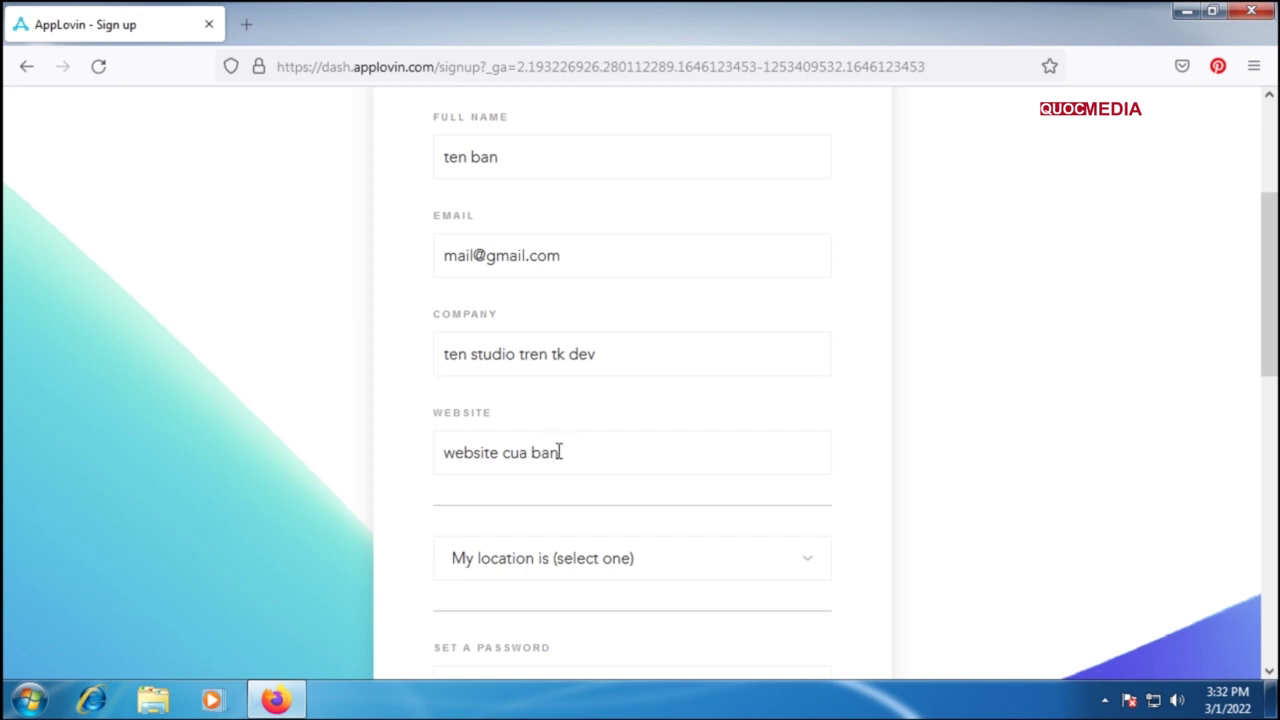
pyautogui.tripleClick(480, 452)
pyautogui.write('yo')
pyautogui.scroll(-2, 560, 430)
# Step: Set the location to Viet Nam and enter the account password
pyautogui.click(741, 468)
pyautogui.scroll(-1, 571, 243)
pyautogui.moveTo(821, 137); pyautogui.dragTo(820, 434)
pyautogui.click(592, 530)
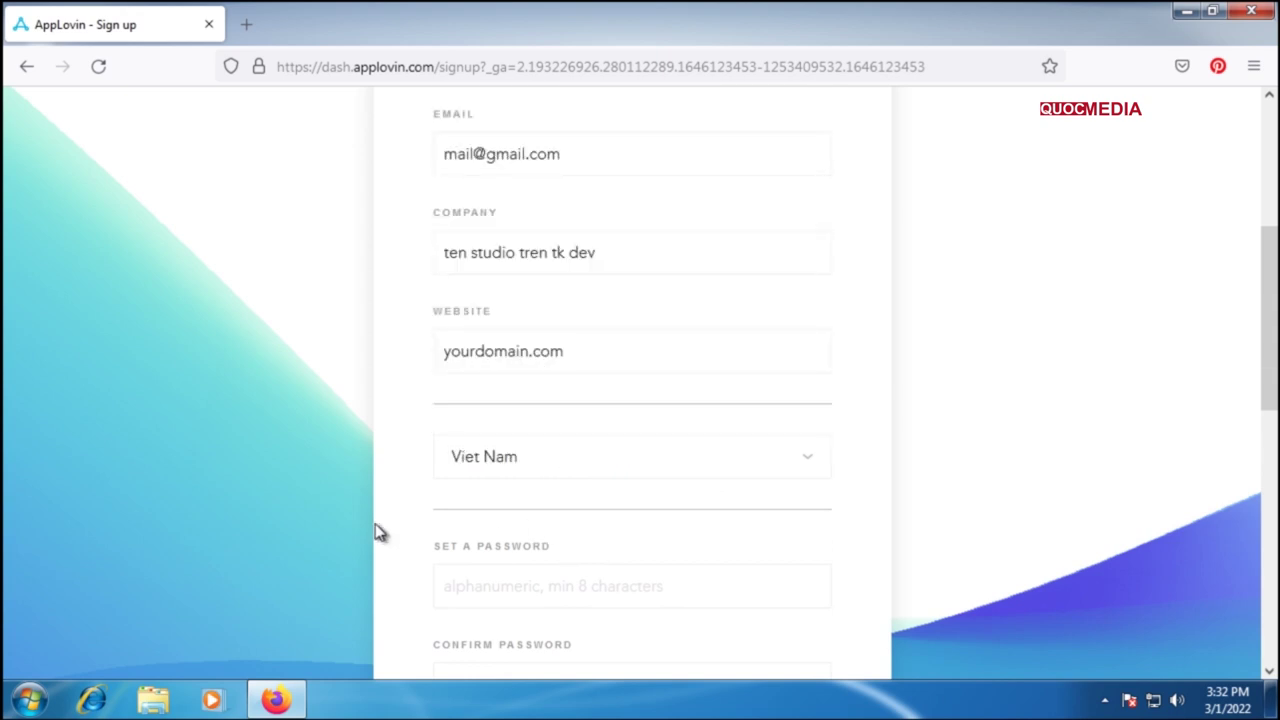
pyautogui.scroll(-2, 378, 525)
pyautogui.click(496, 467)
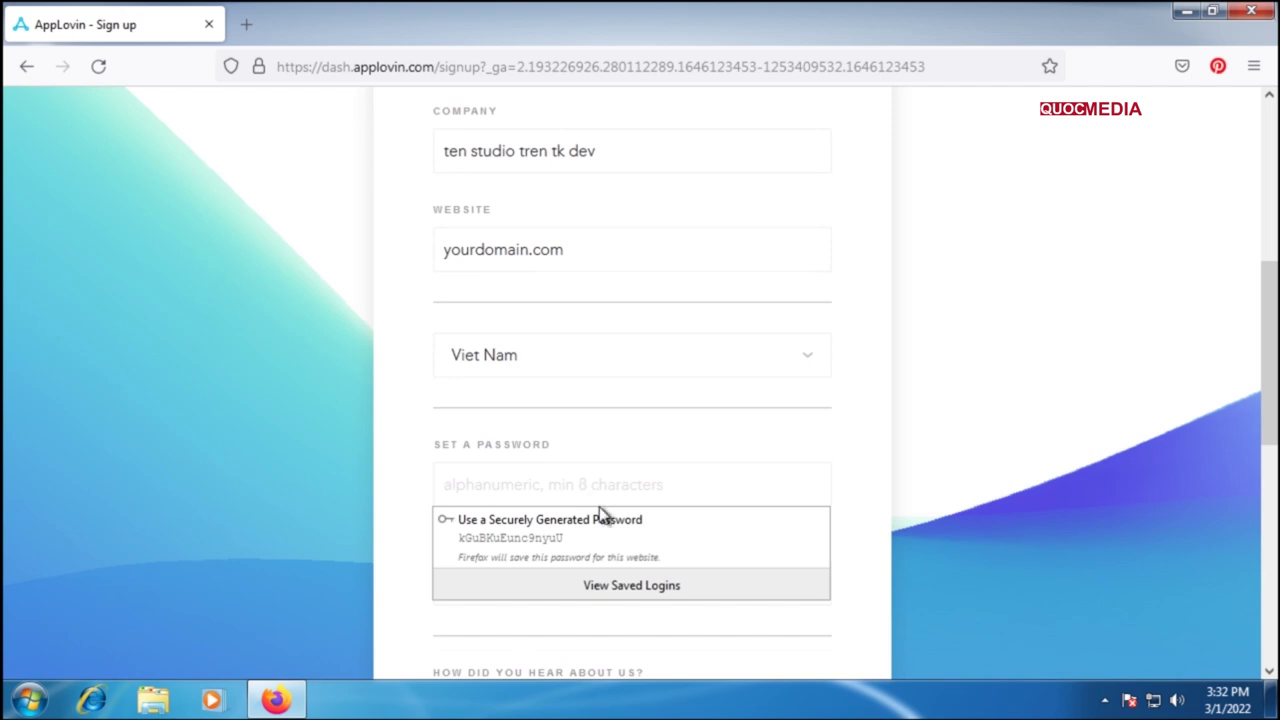
pyautogui.click(400, 462)
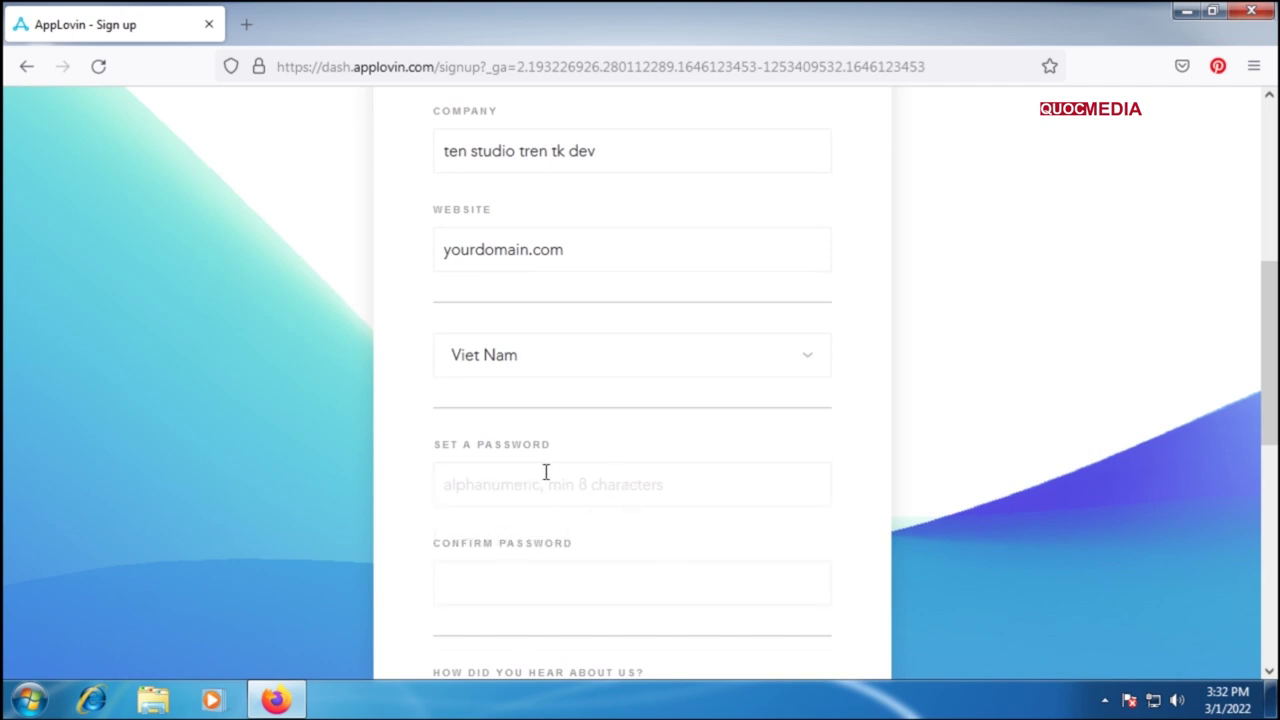
# Step: Choose Friend as referral source, accept the terms, pass reCAPTCHA and create the account
pyautogui.scroll(-2, 553, 478)
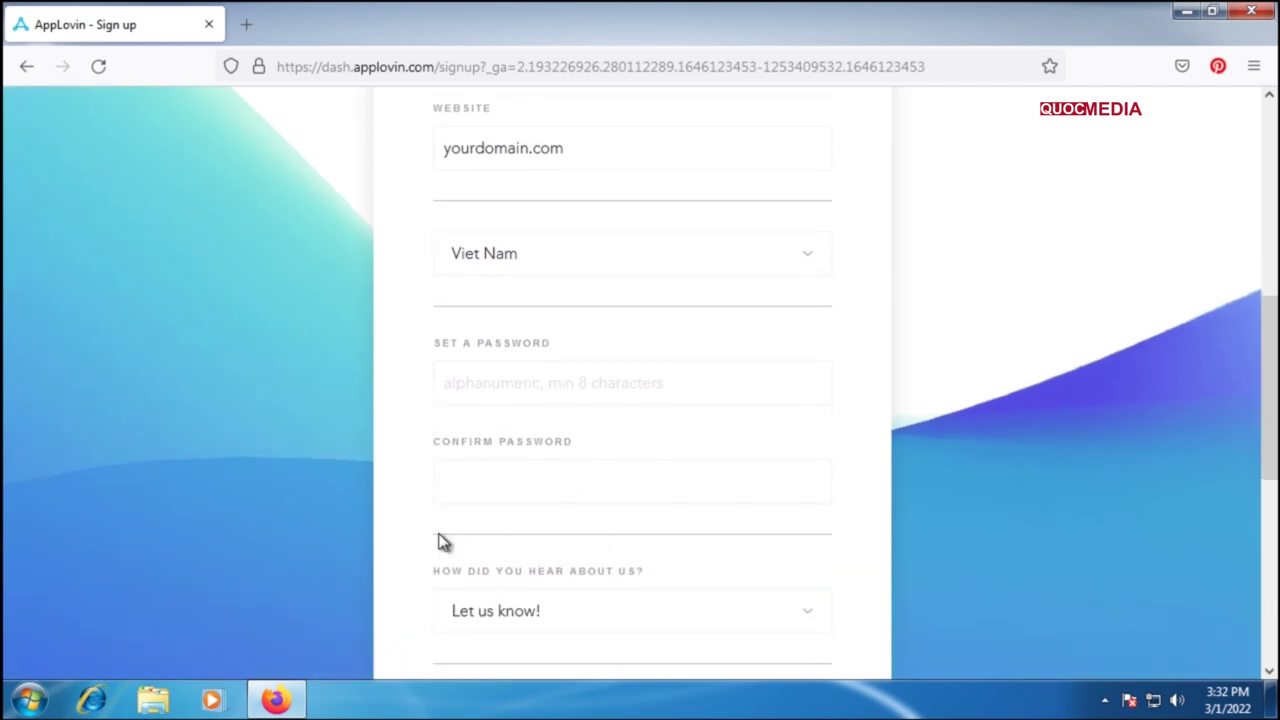
pyautogui.scroll(-2, 437, 535)
pyautogui.scroll(-2, 634, 500)
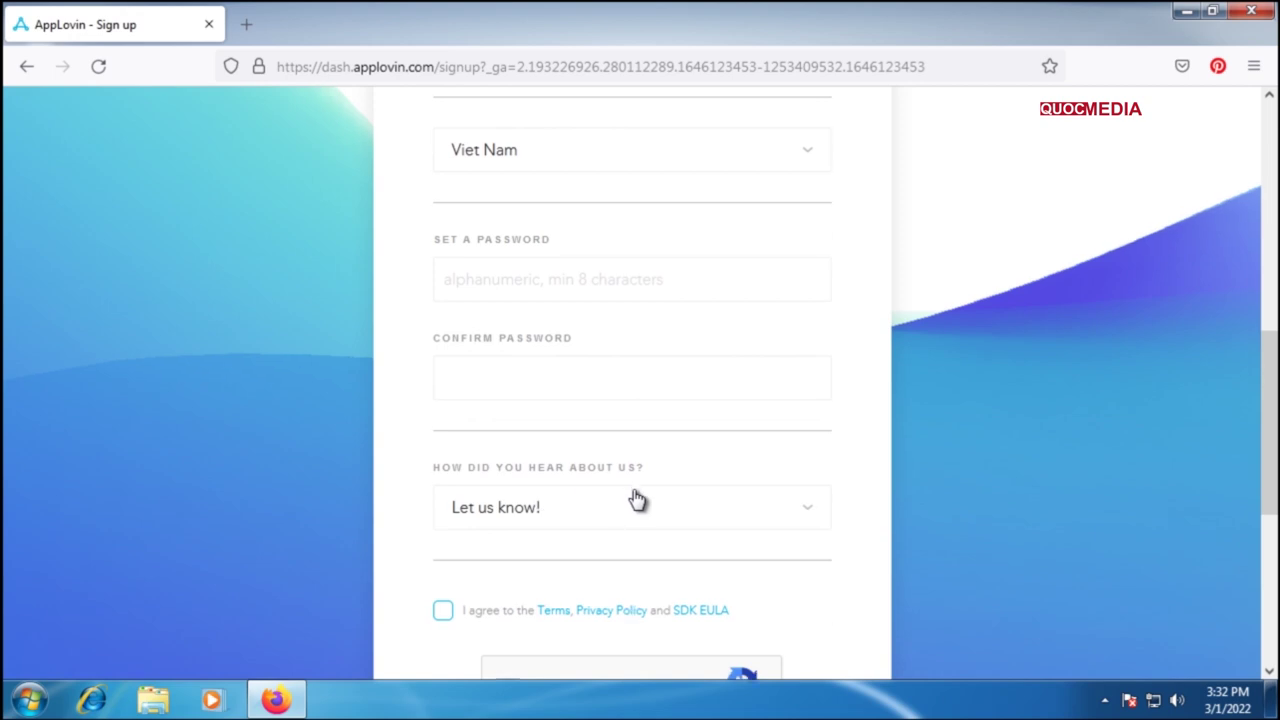
pyautogui.click(645, 421)
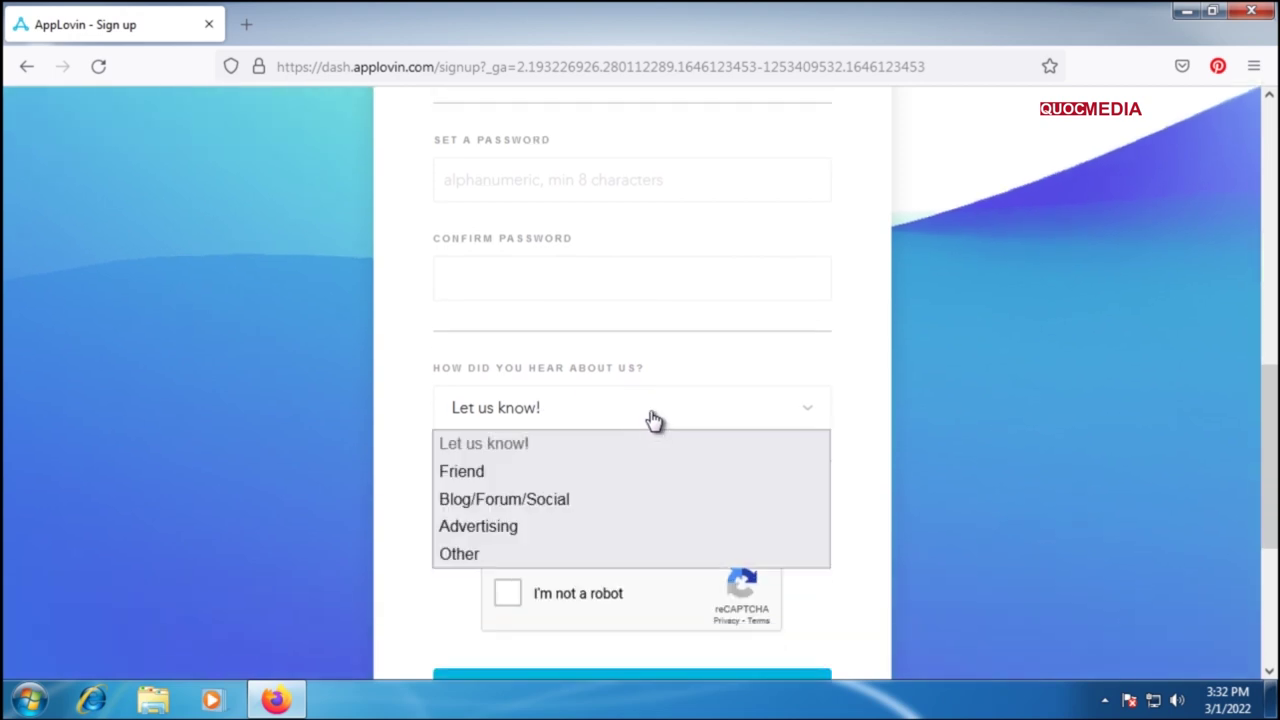
pyautogui.click(470, 480)
pyautogui.click(443, 512)
pyautogui.click(509, 595)
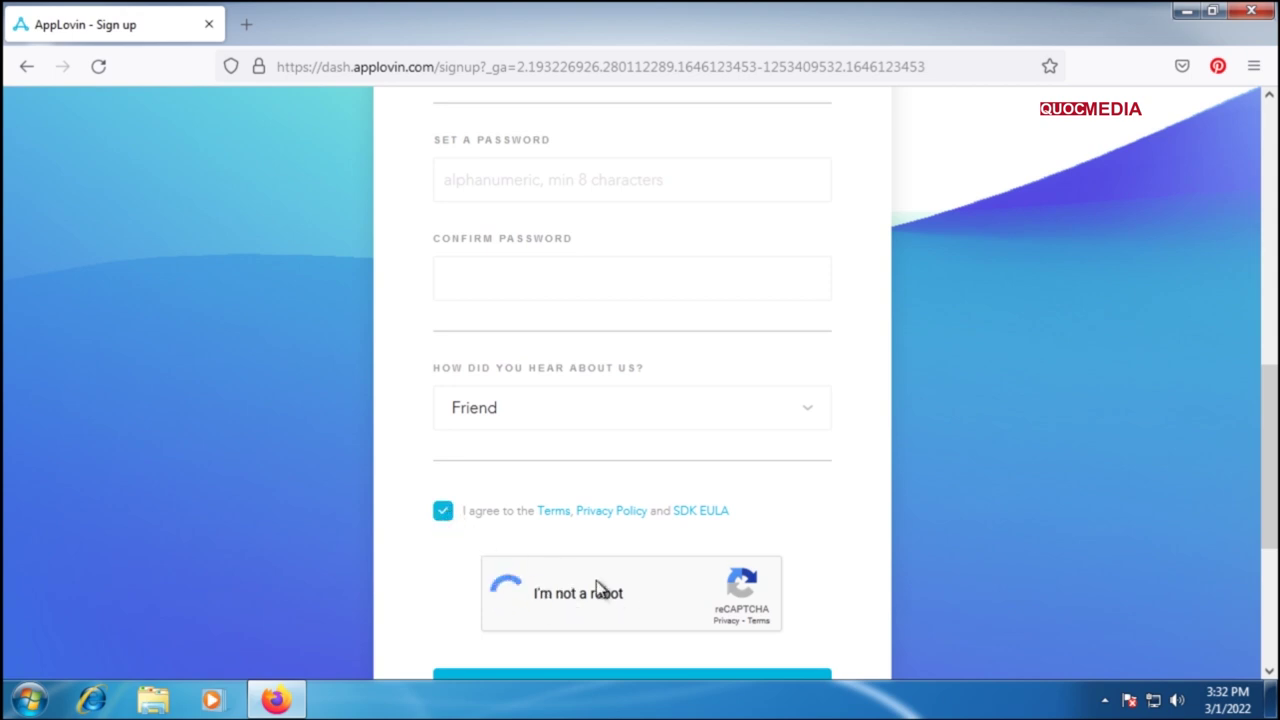
pyautogui.scroll(-4, 594, 589)
pyautogui.click(631, 494)
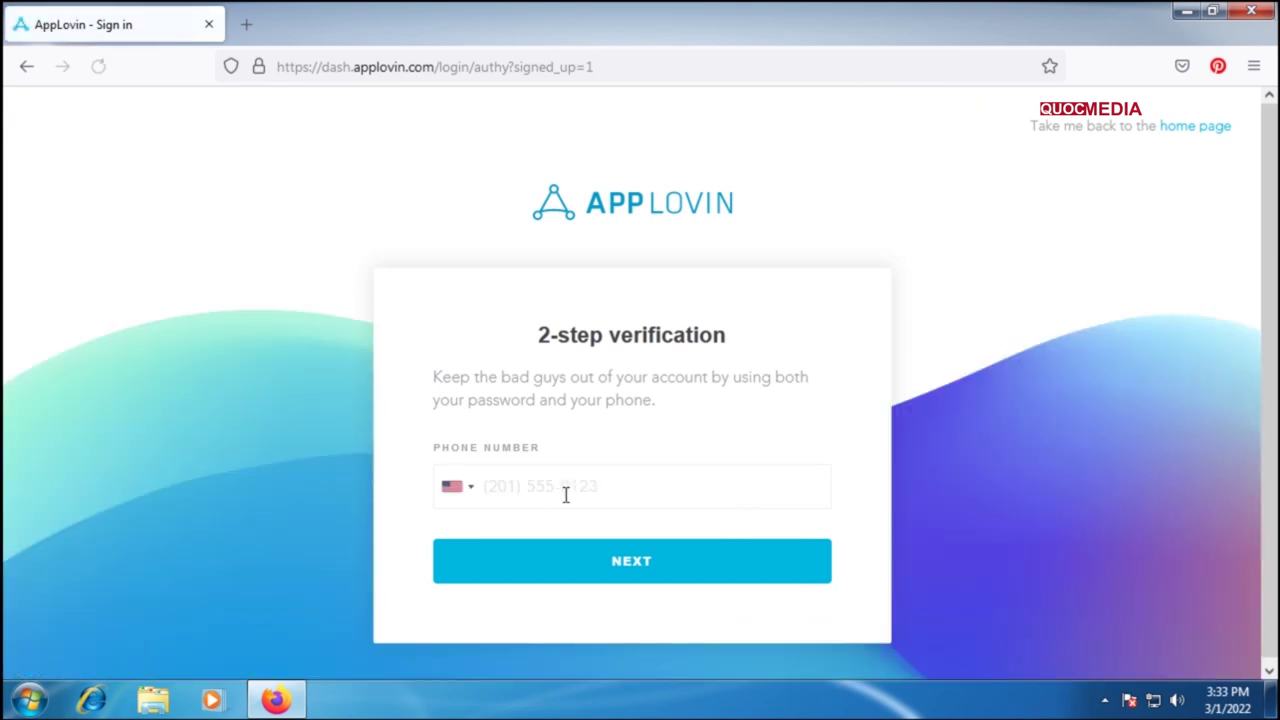
# Step: Verify the account with a Vietnam (+84) phone number and continue
pyautogui.click(469, 488)
pyautogui.scroll(-2, 638, 412)
pyautogui.scroll(-3, 638, 412)
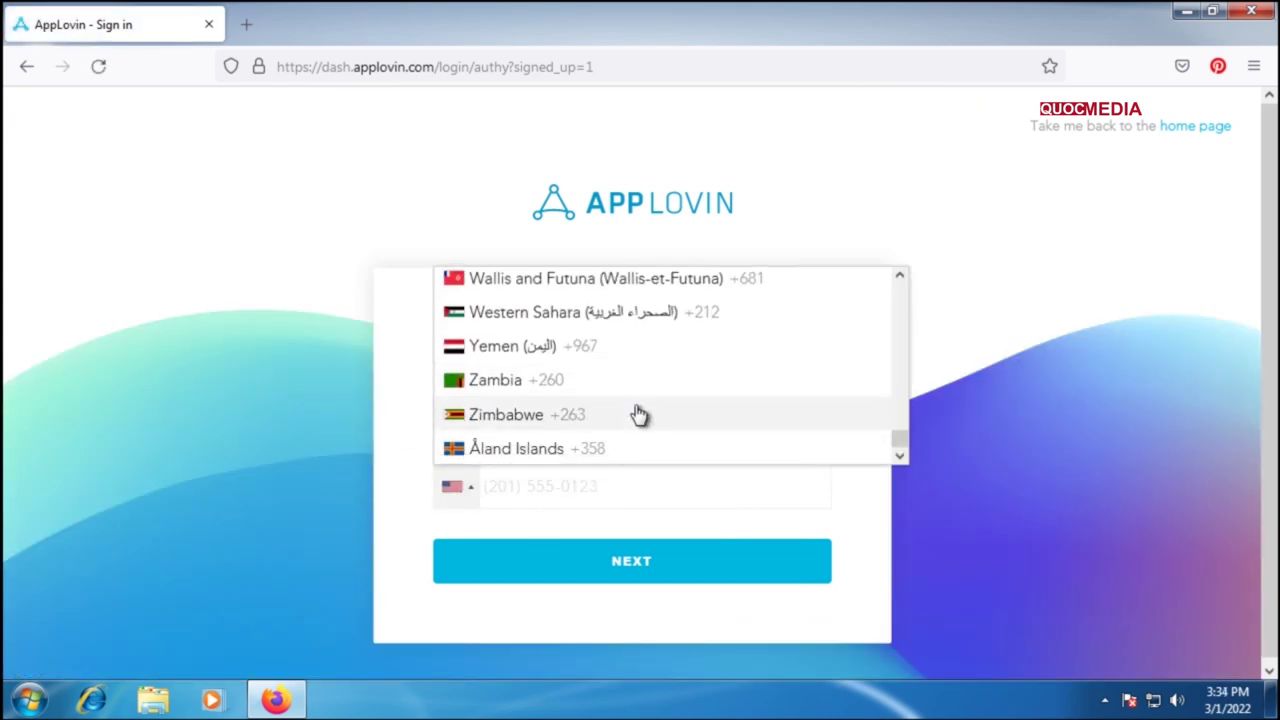
pyautogui.scroll(2, 638, 414)
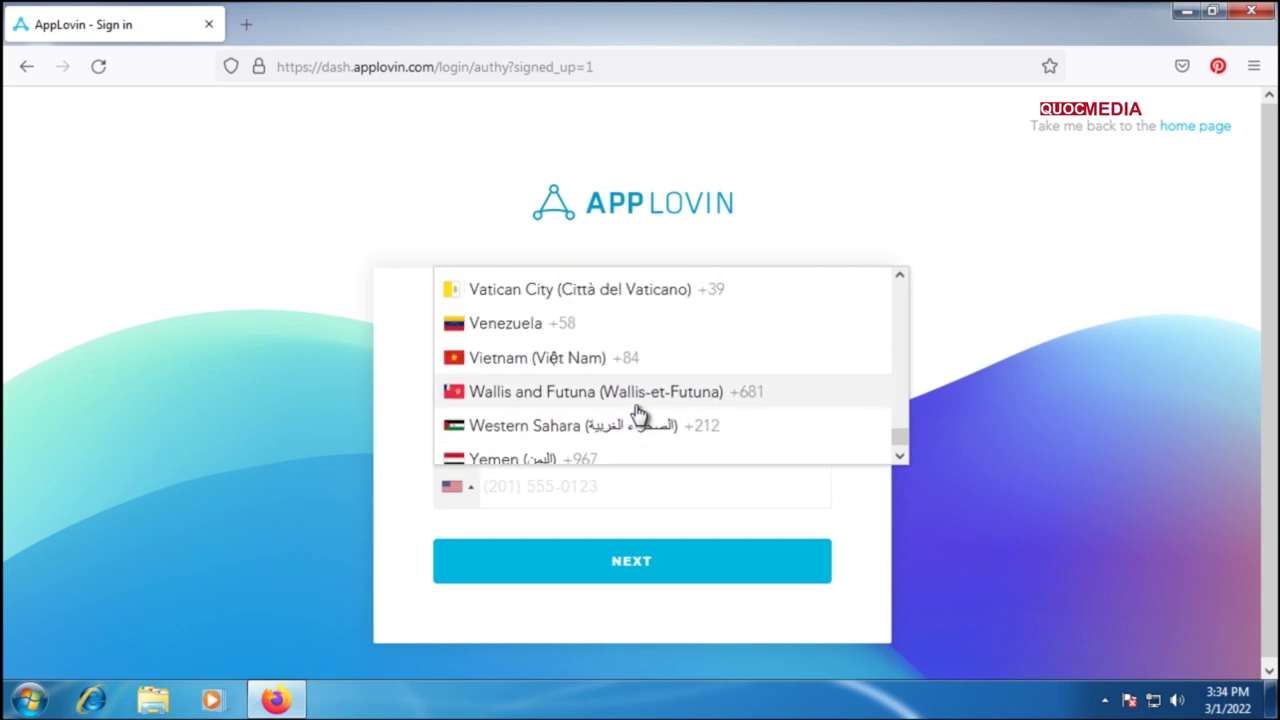
pyautogui.click(598, 360)
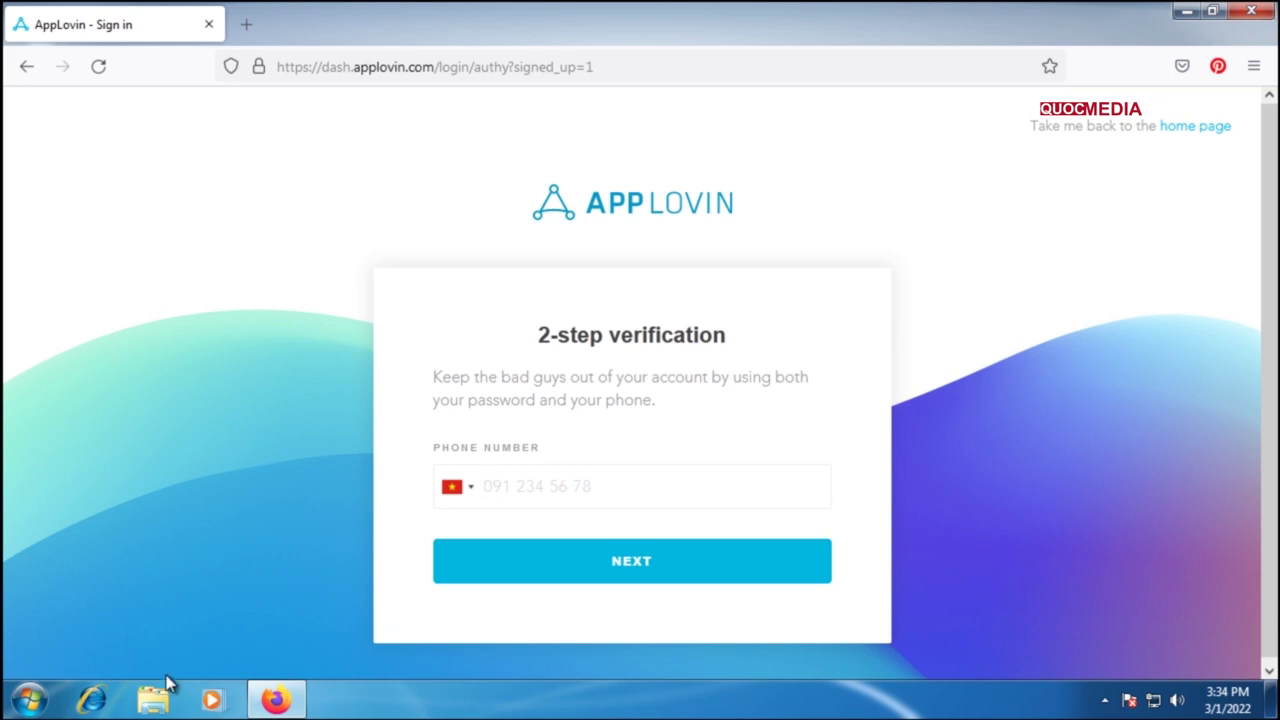
pyautogui.hotkey('ctrl', 'v')
pyautogui.click(655, 565)
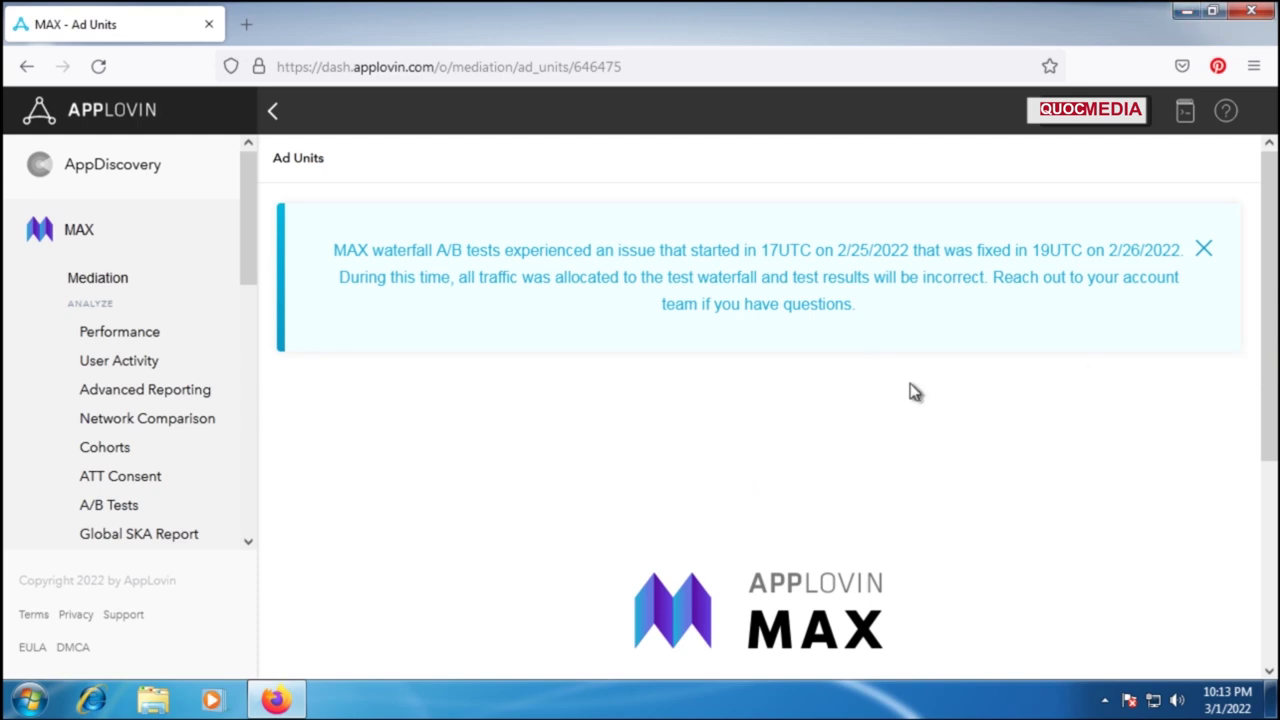
# Step: Open Manage > Ad Units and launch 'Get Started with MAX'
pyautogui.moveTo(1262, 366); pyautogui.dragTo(1260, 534)
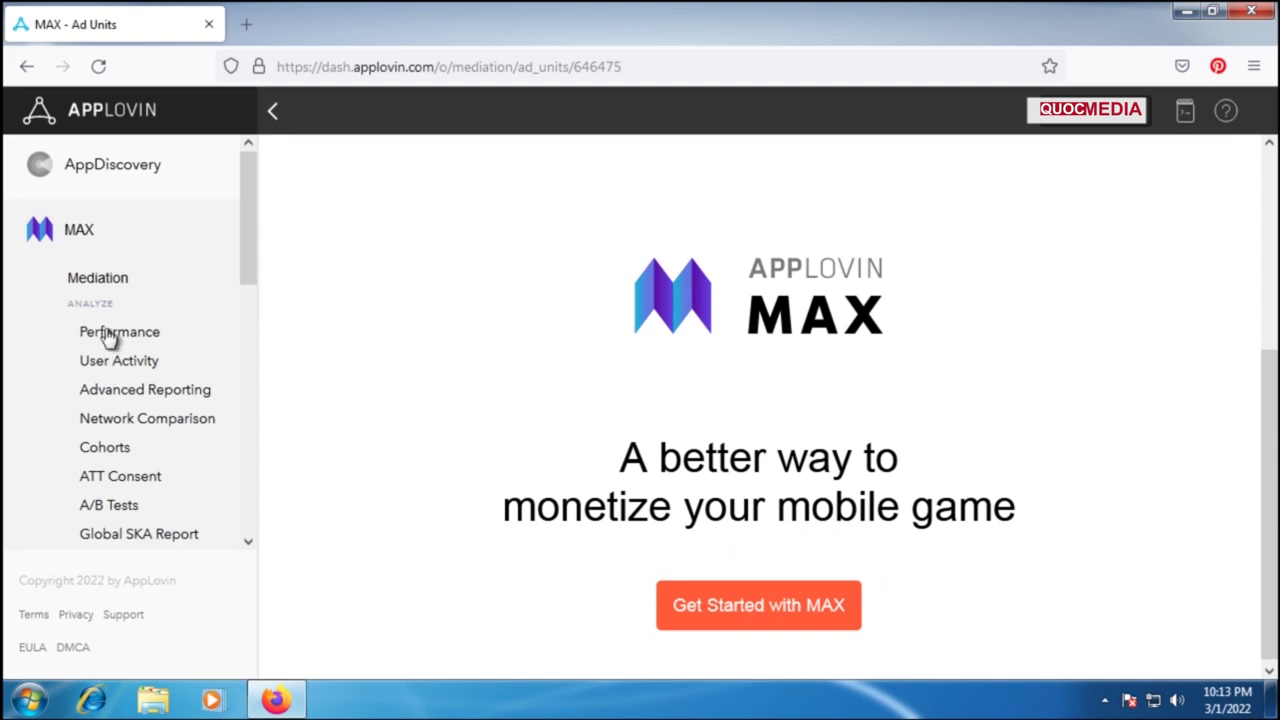
pyautogui.scroll(-2, 186, 380)
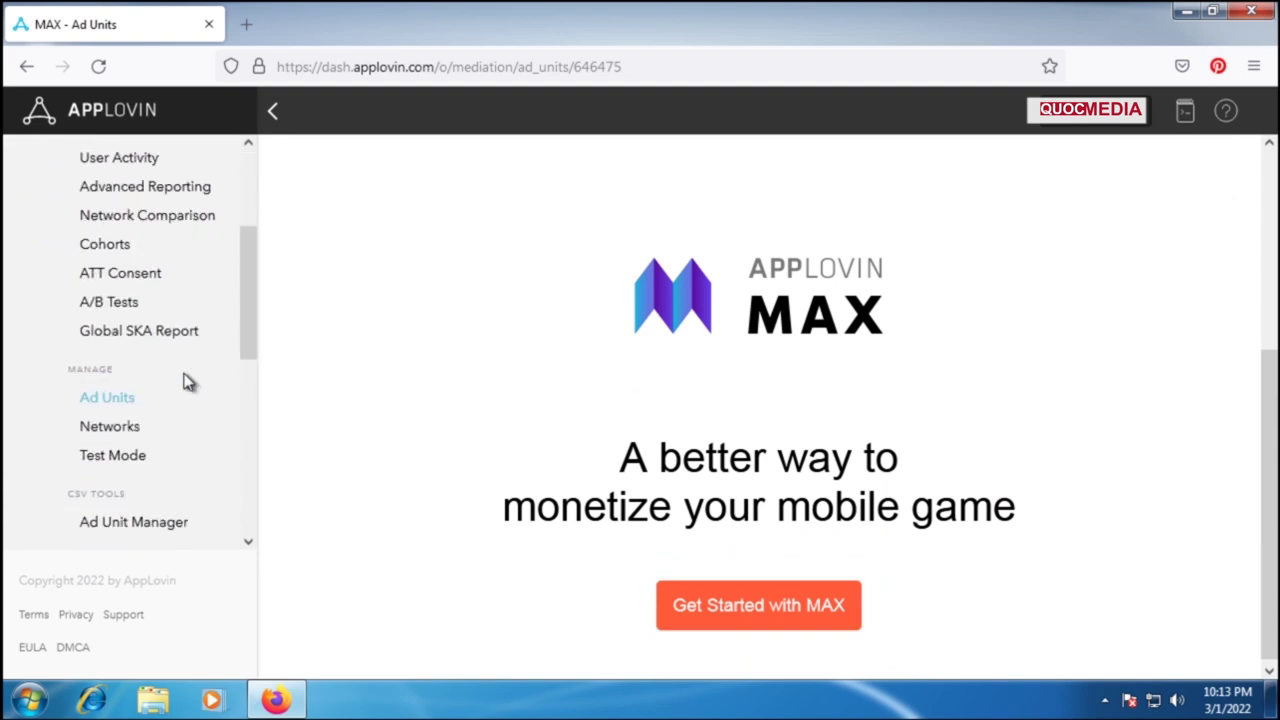
pyautogui.click(106, 401)
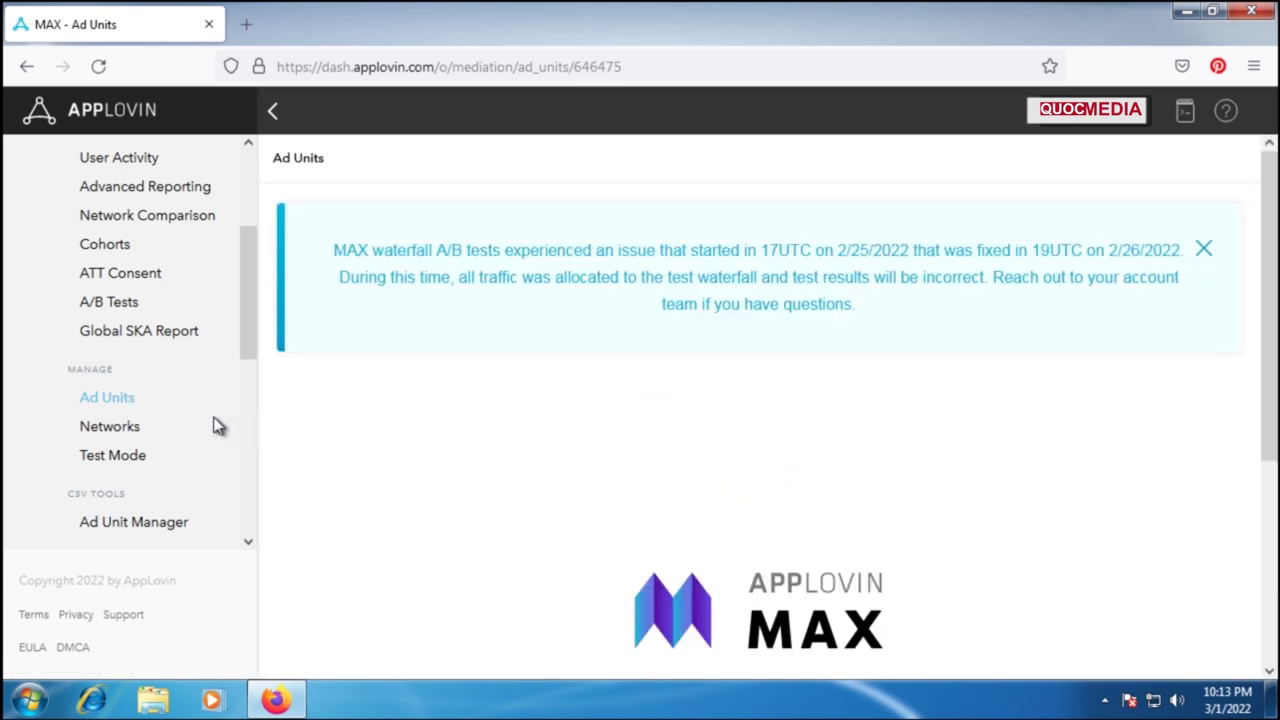
pyautogui.moveTo(243, 336); pyautogui.dragTo(248, 326)
pyautogui.scroll(-2, 597, 452)
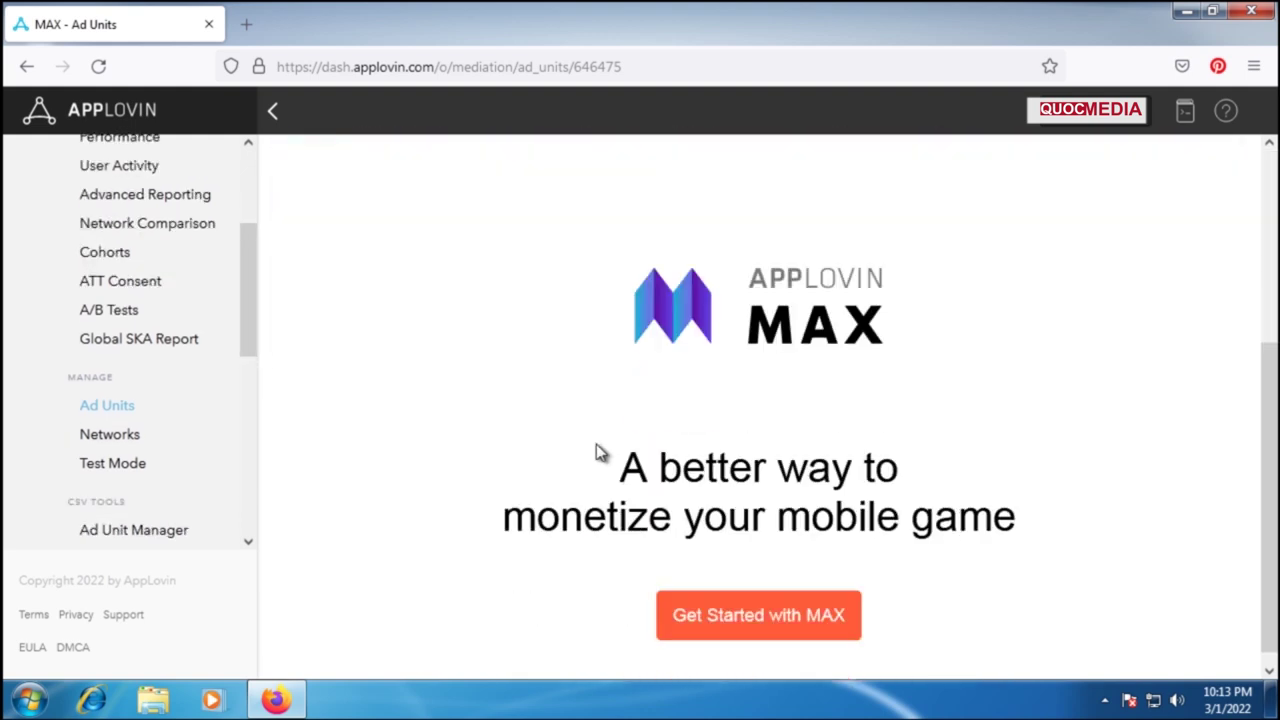
pyautogui.click(745, 610)
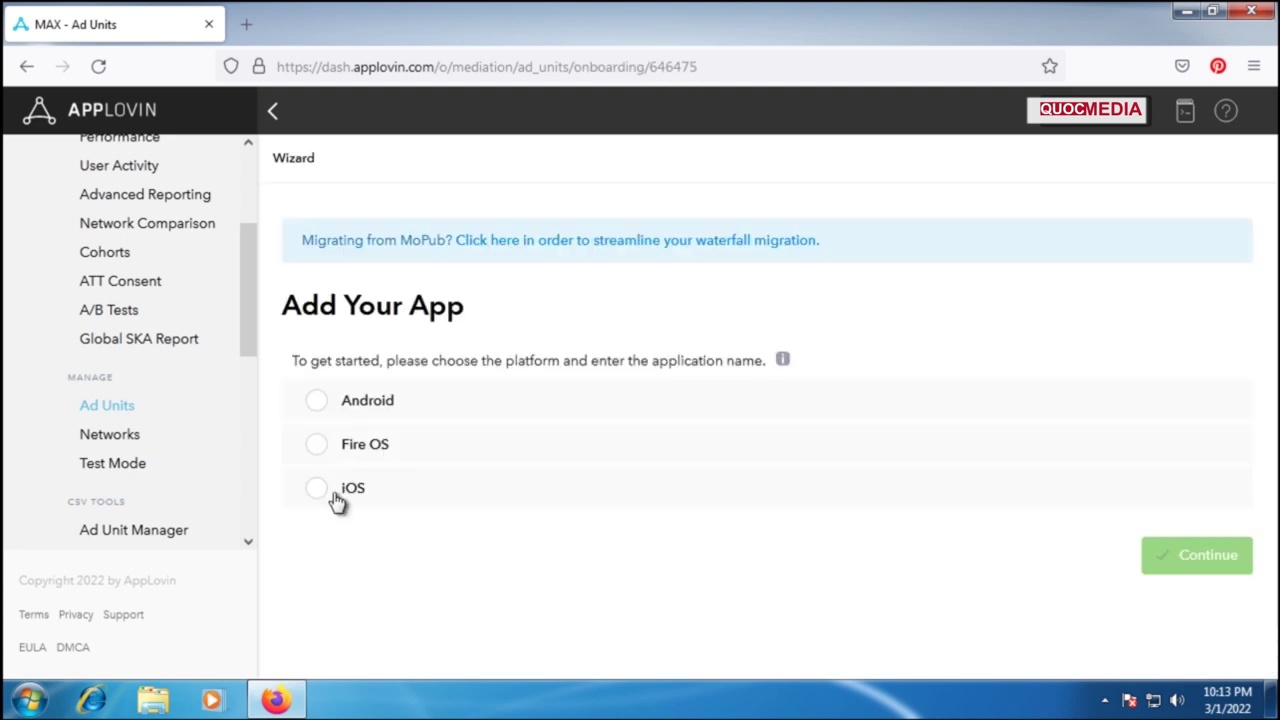
# Step: Choose Android and enter 'your package app' as the application name
pyautogui.click(318, 406)
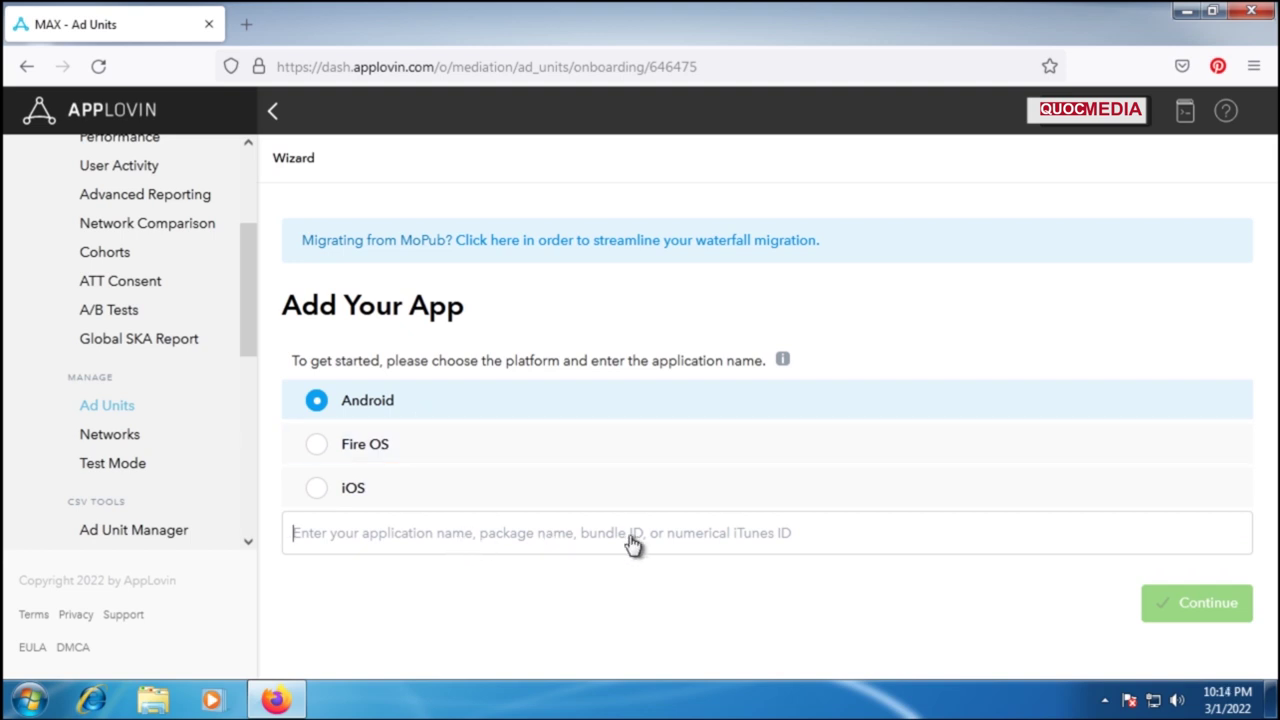
pyautogui.write('y')
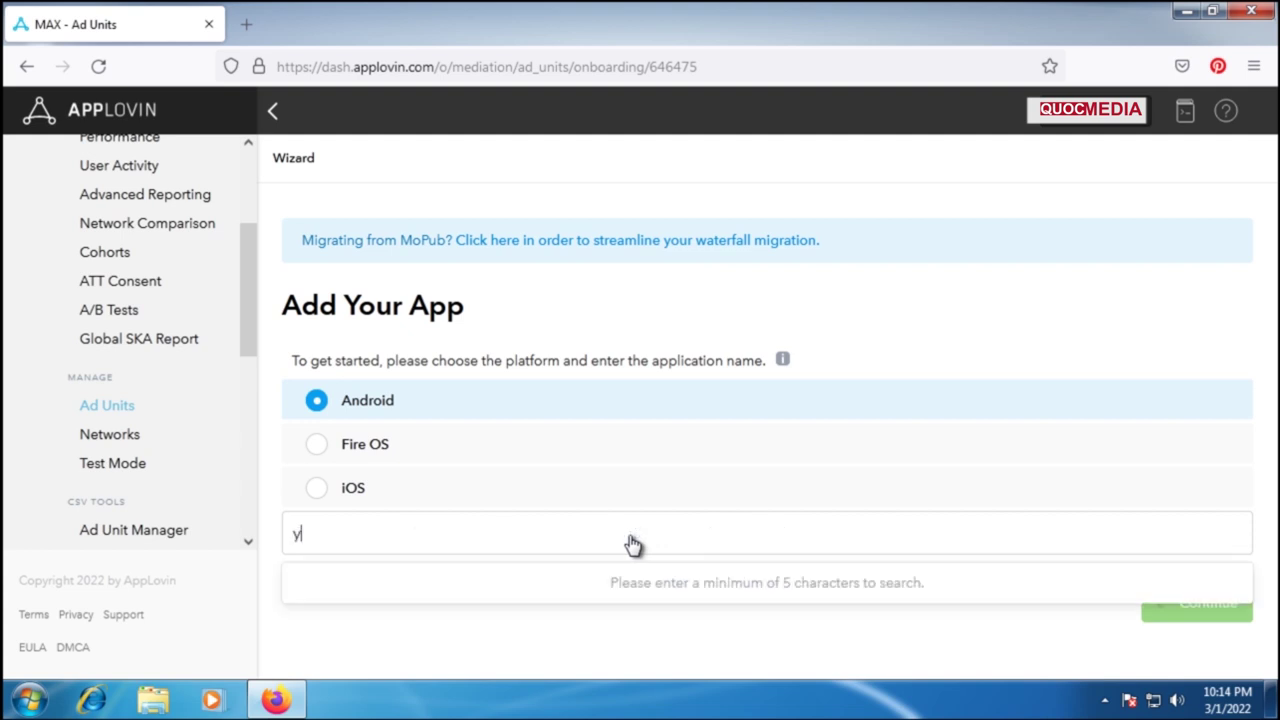
pyautogui.write('our package')
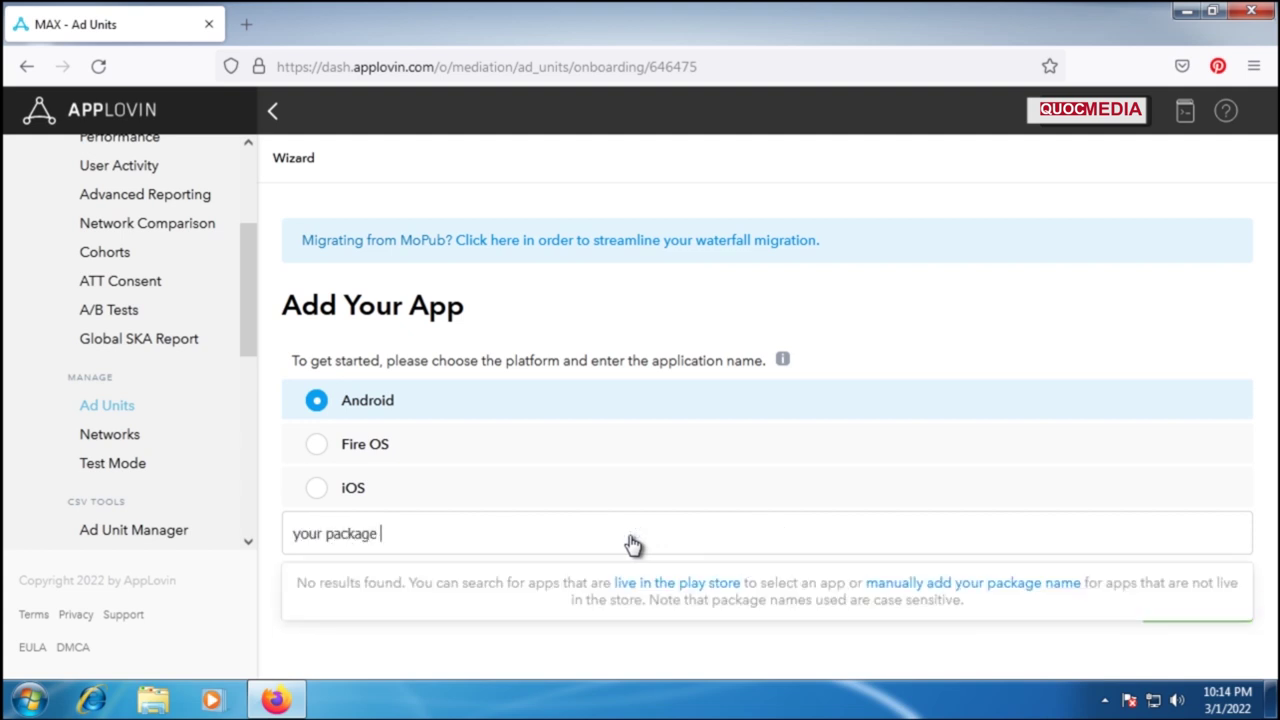
pyautogui.write(' app')
pyautogui.press('BackSpace')
pyautogui.press('BackSpace')
pyautogui.press('BackSpace')
pyautogui.write('app')
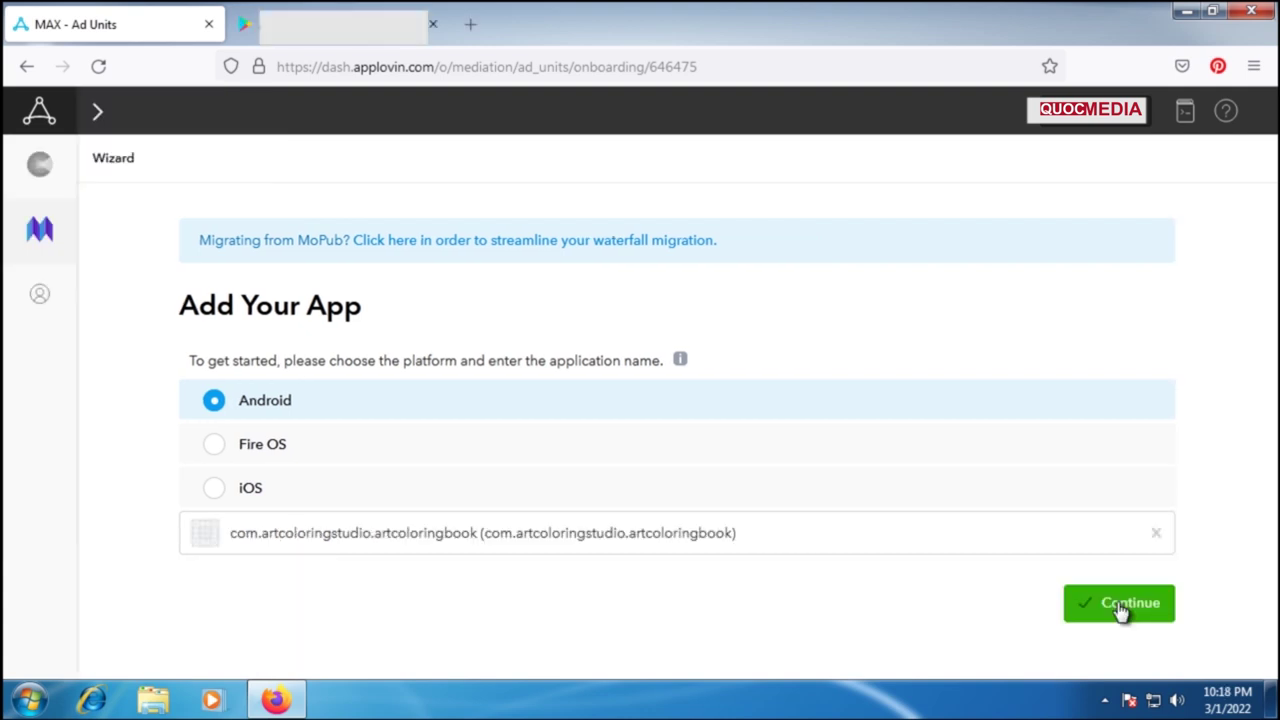
# Step: Confirm the added app and create an Interstitial ad unit
pyautogui.click(1076, 604)
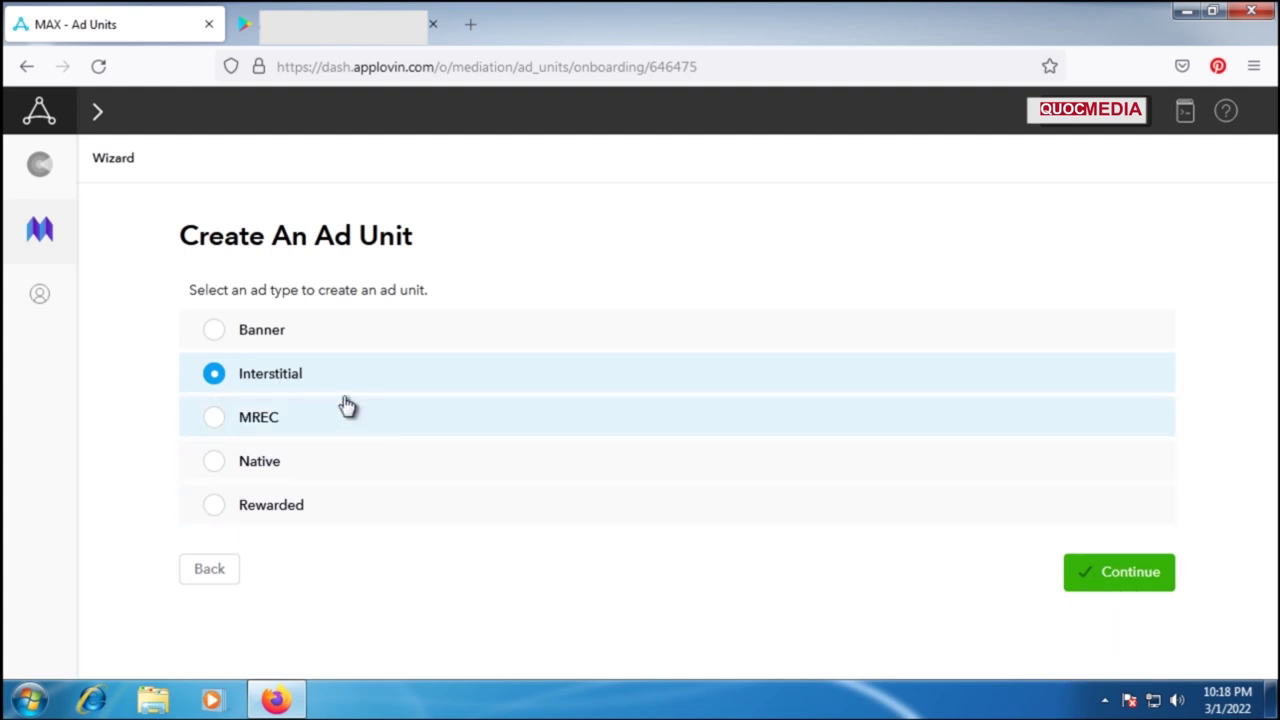
pyautogui.click(1117, 587)
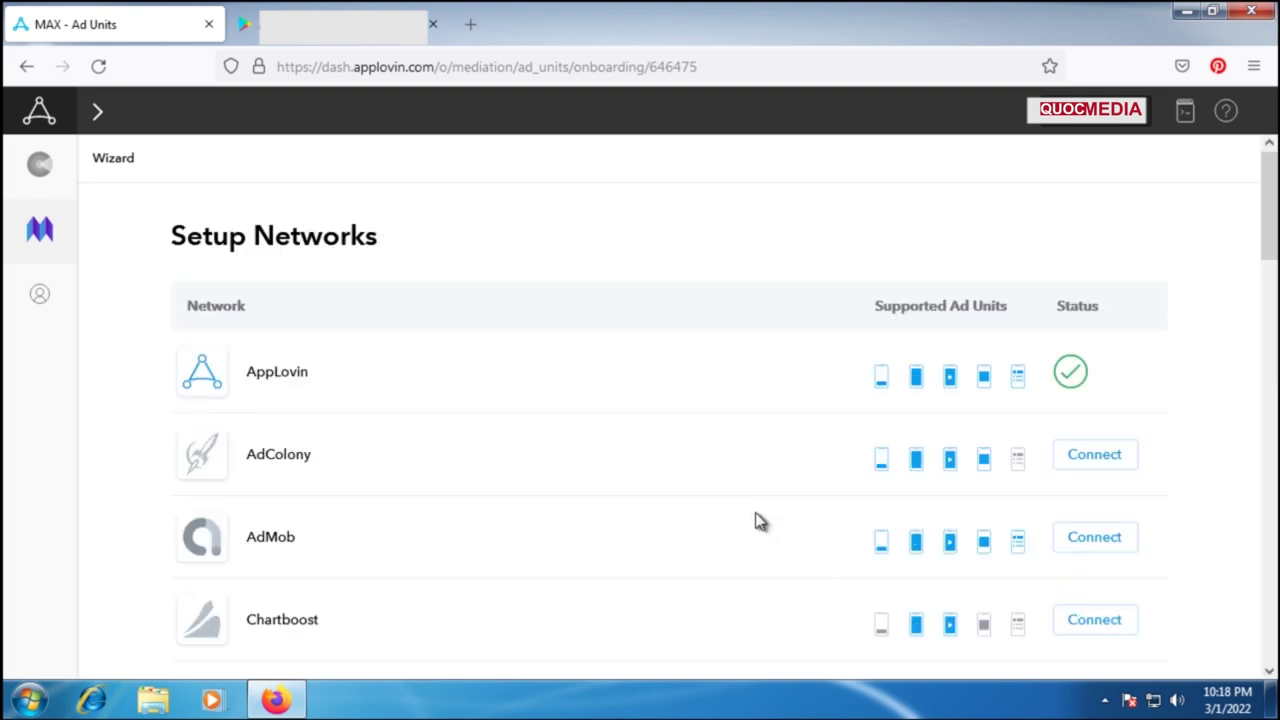
# Step: Browse the Setup Networks list, looking at the Meta entry without connecting it
pyautogui.scroll(-1, 760, 521)
pyautogui.scroll(-1, 756, 518)
pyautogui.scroll(2, 757, 518)
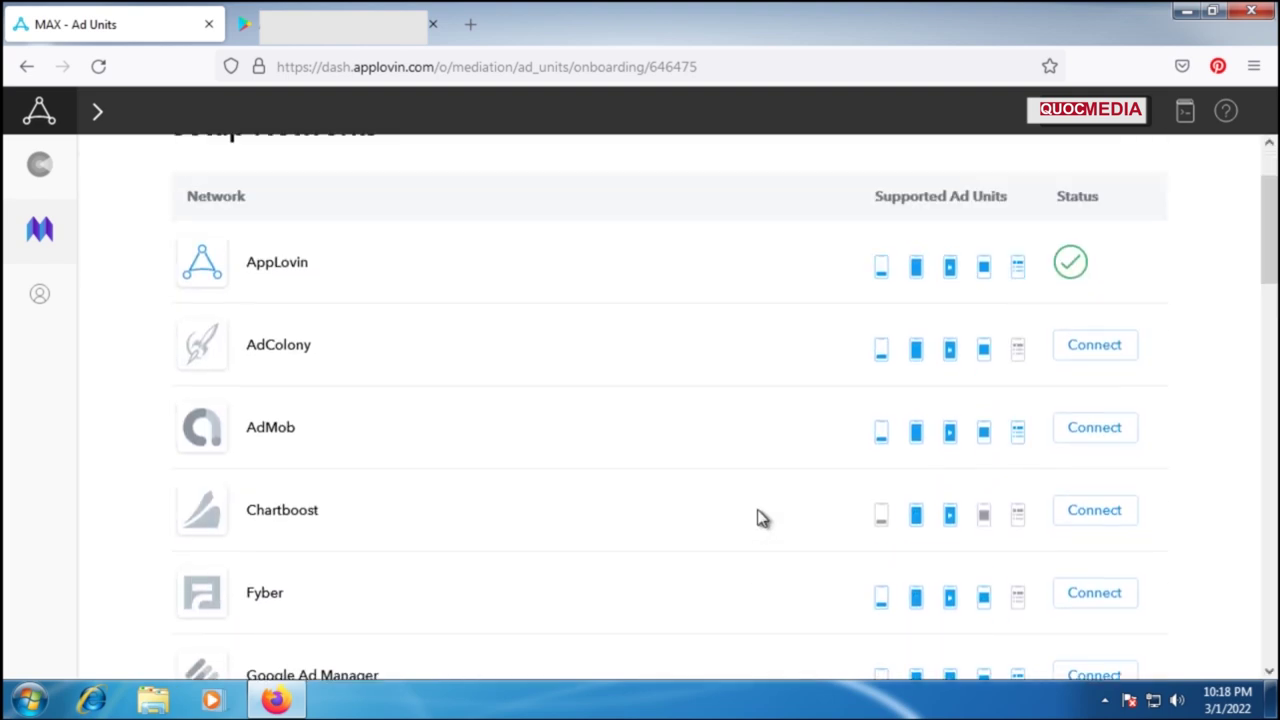
pyautogui.scroll(-3, 758, 518)
pyautogui.scroll(-5, 757, 518)
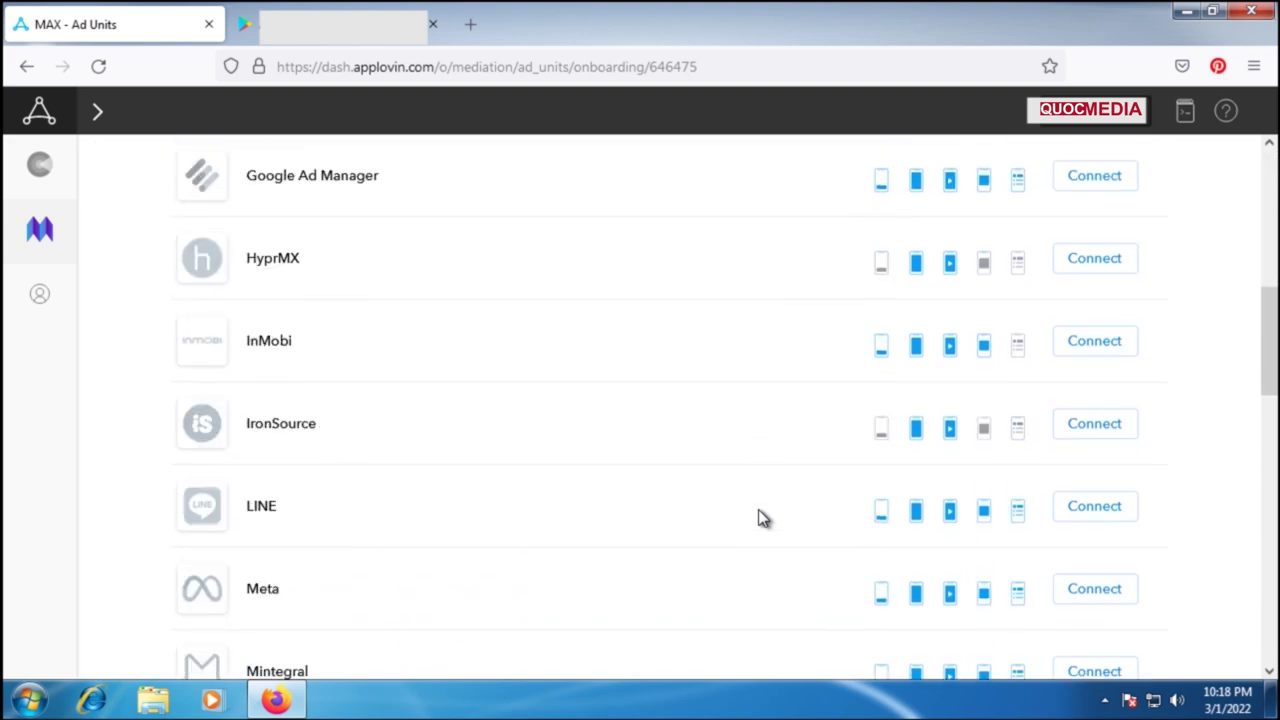
pyautogui.scroll(-3, 965, 490)
pyautogui.scroll(2, 886, 494)
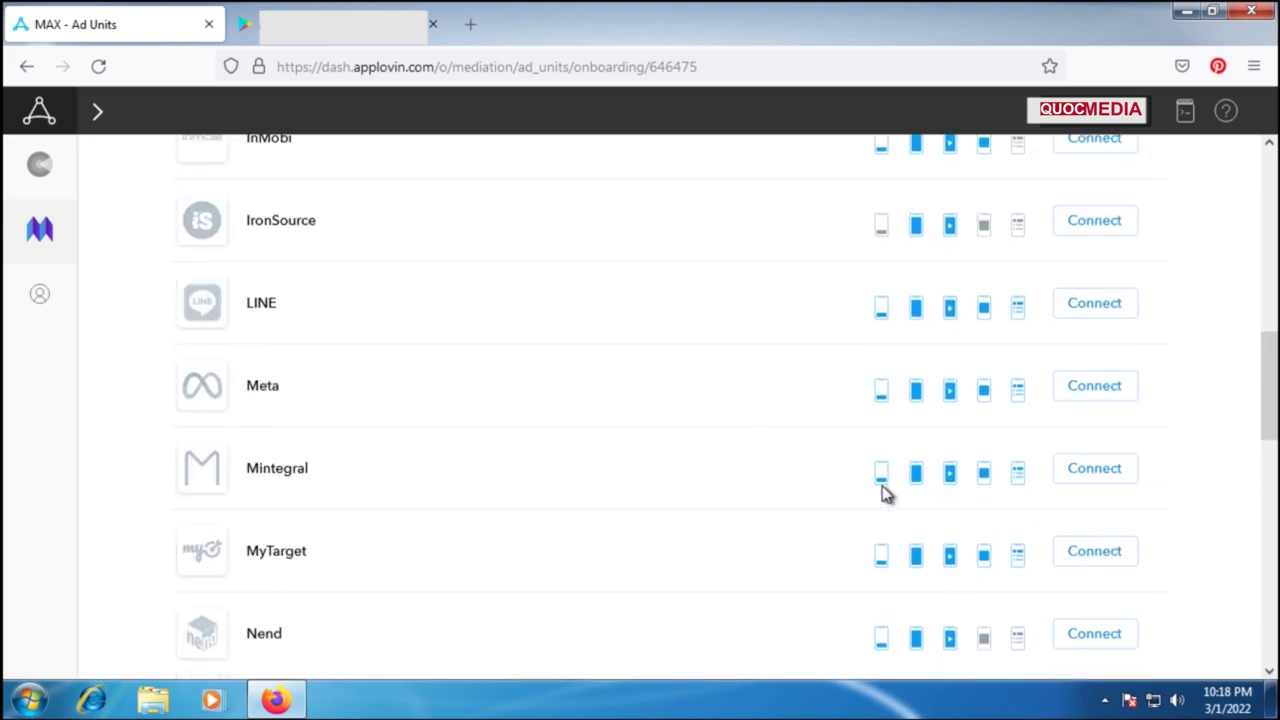
pyautogui.doubleClick(250, 385)
pyautogui.click(455, 437)
# Step: Check the AdMob entry, then continue with only AppLovin connected
pyautogui.scroll(-10, 514, 460)
pyautogui.scroll(-2, 673, 530)
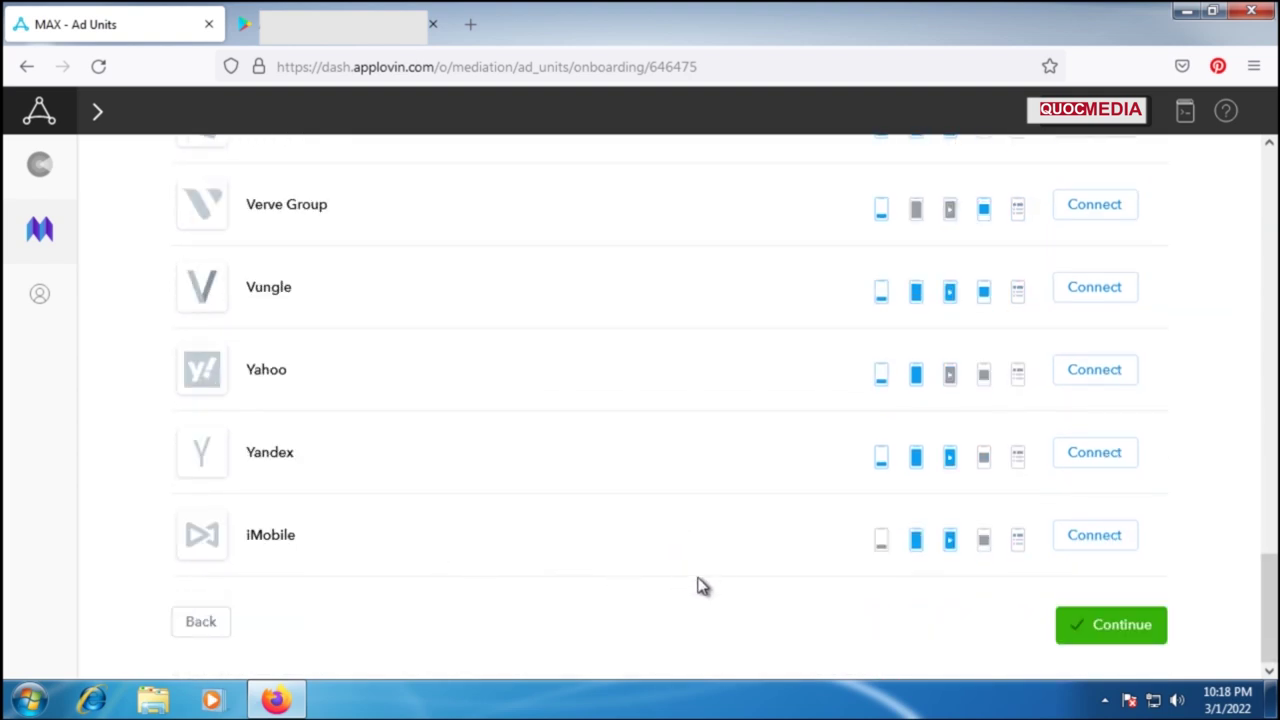
pyautogui.scroll(15, 320, 535)
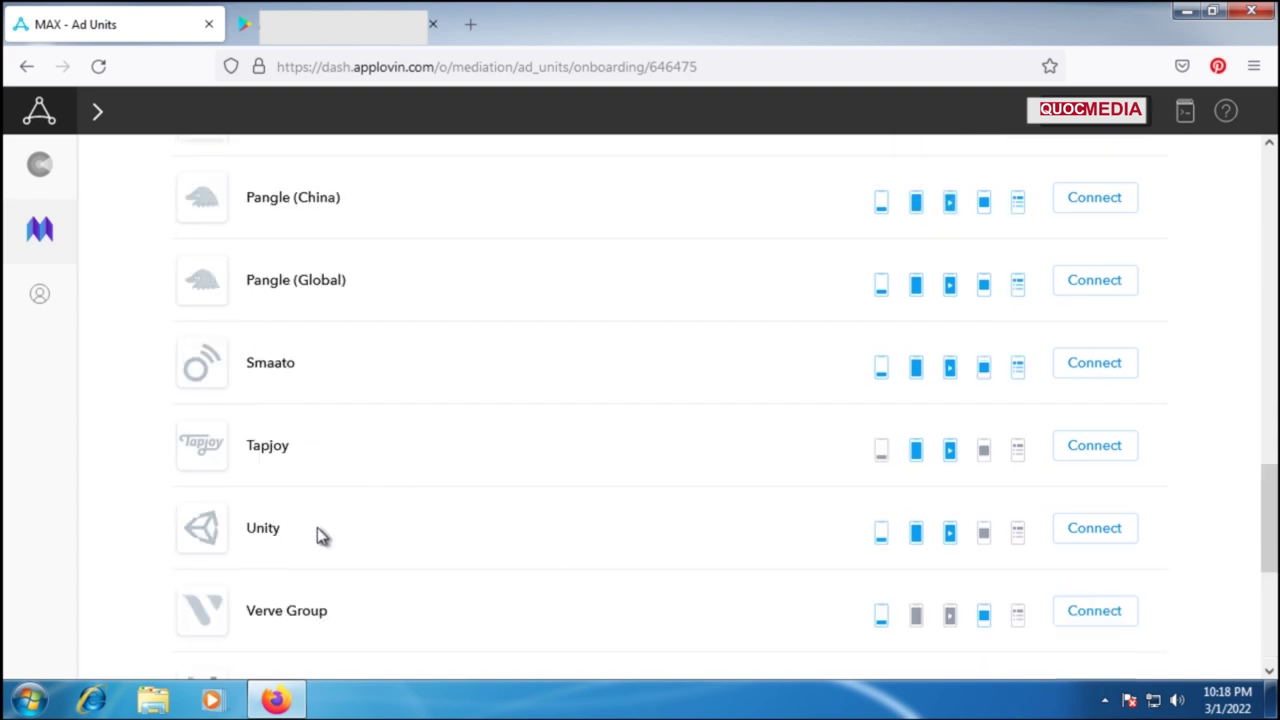
pyautogui.scroll(5, 320, 525)
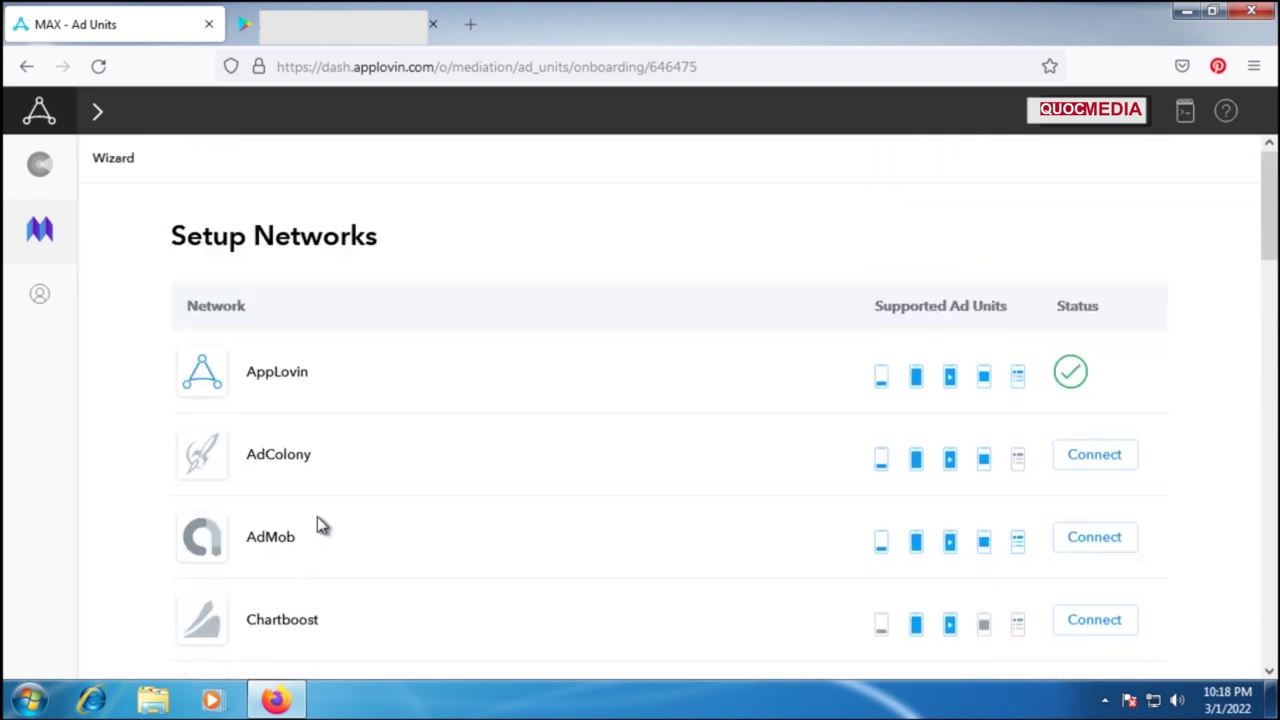
pyautogui.doubleClick(251, 540)
pyautogui.click(392, 549)
pyautogui.scroll(-20, 395, 538)
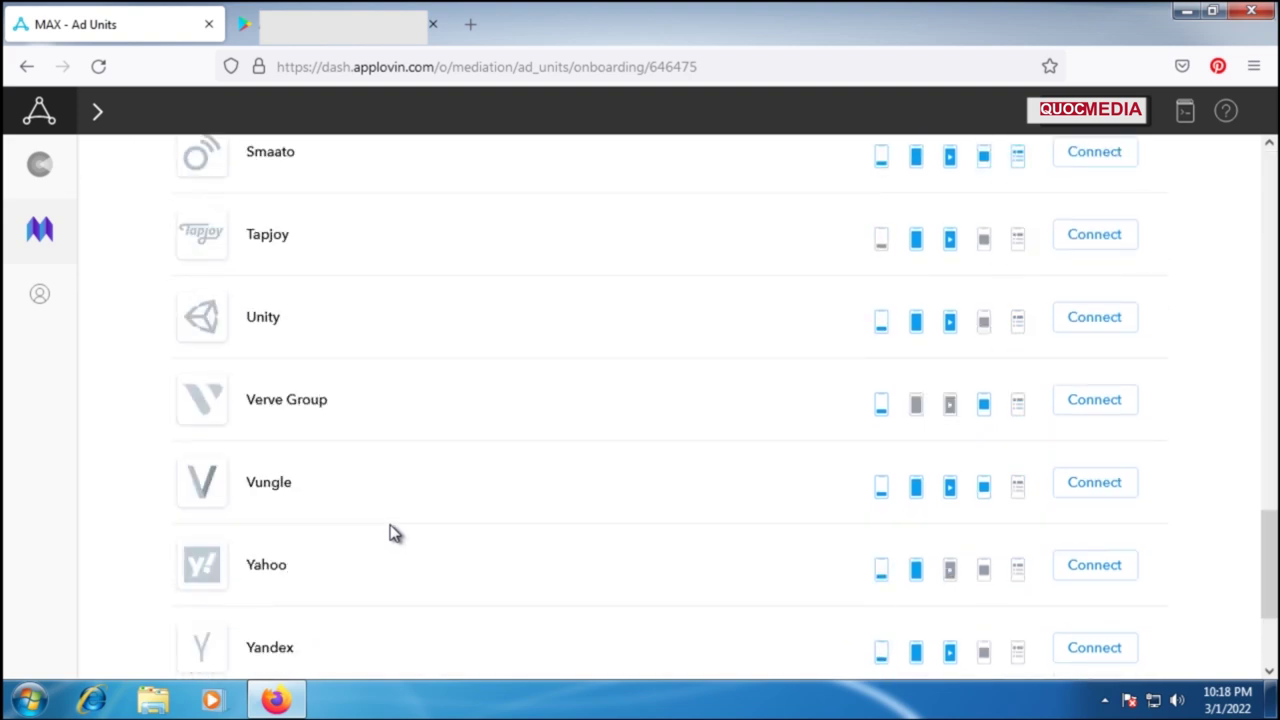
pyautogui.click(1108, 626)
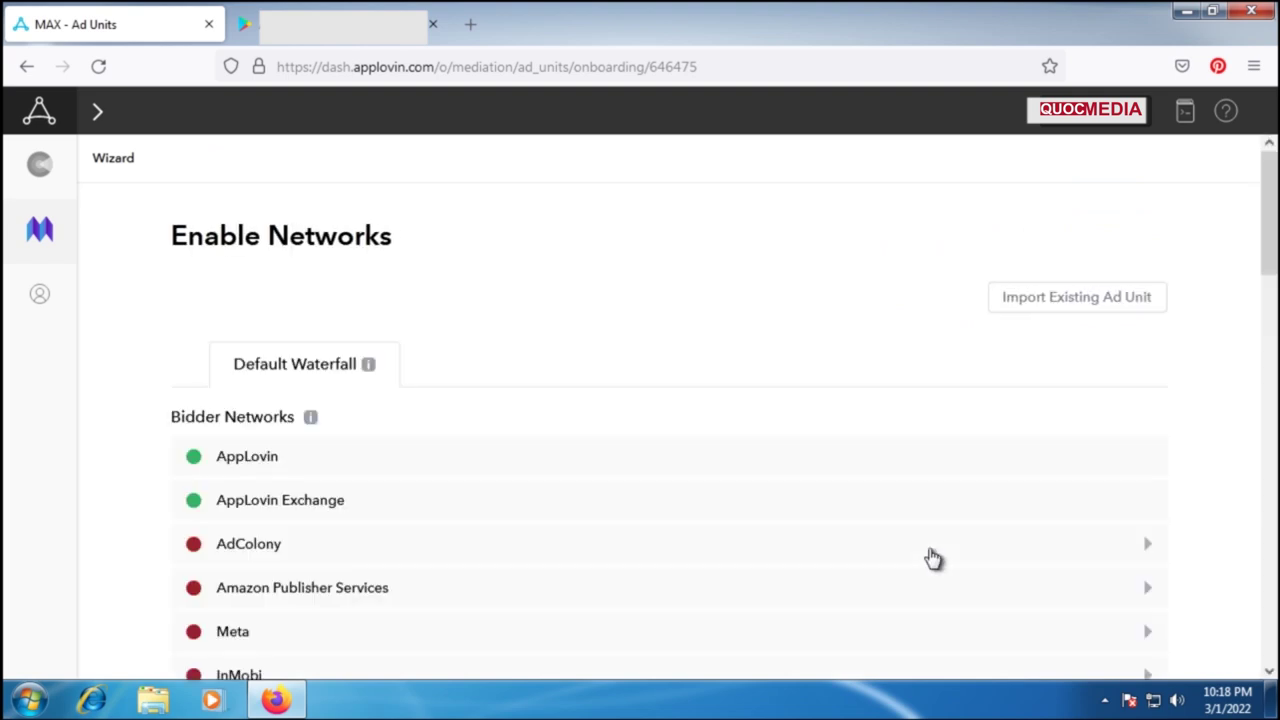
# Step: Expand the Unity Ads network settings in Enable Networks
pyautogui.scroll(-10, 308, 504)
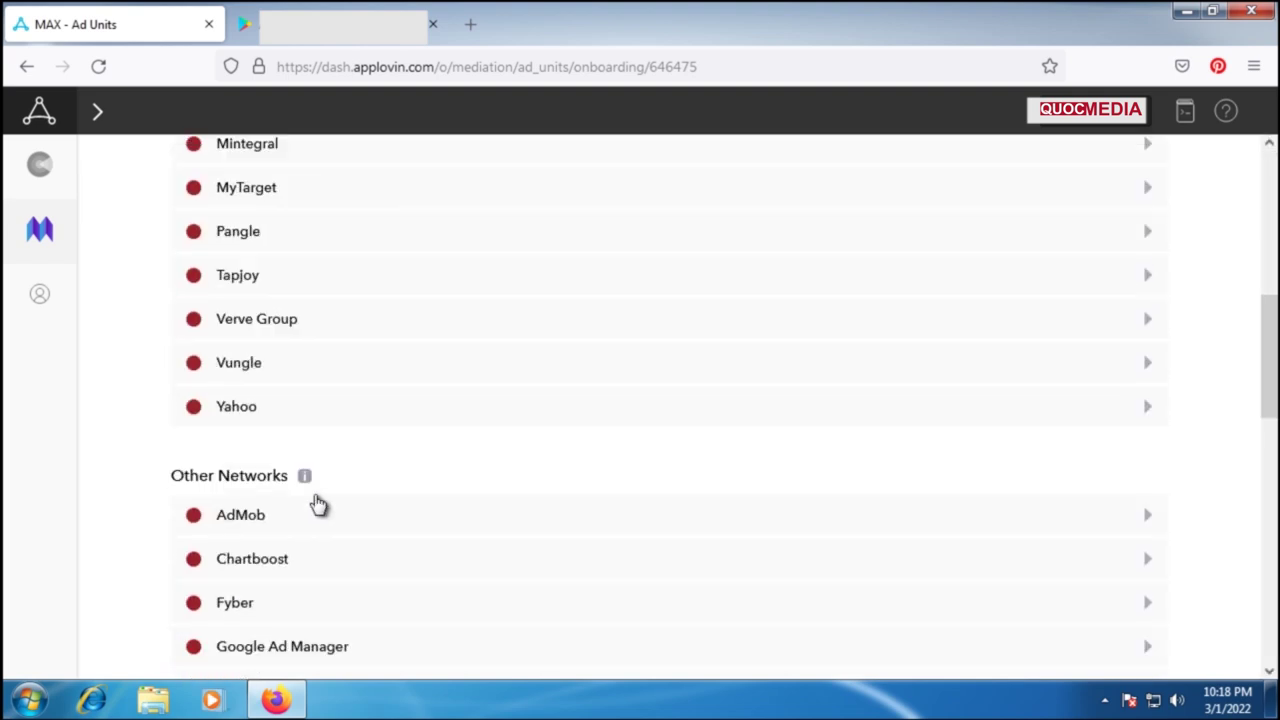
pyautogui.scroll(-4, 318, 502)
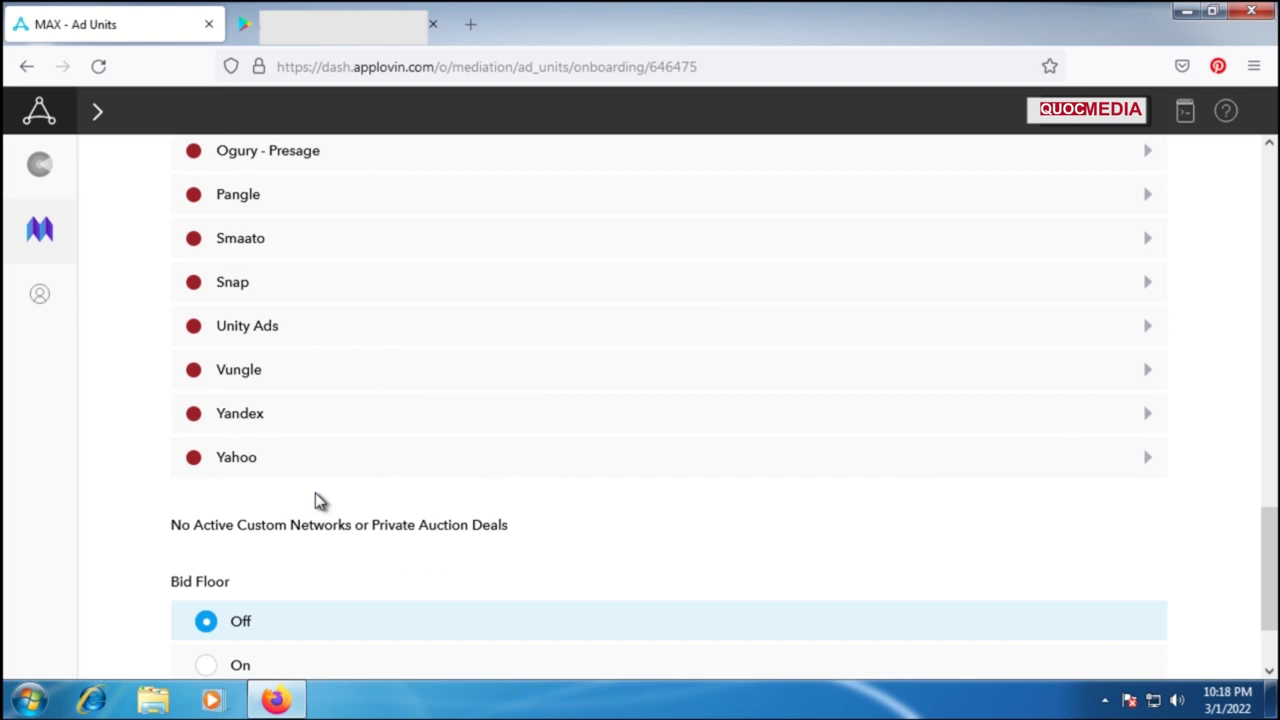
pyautogui.scroll(2, 317, 500)
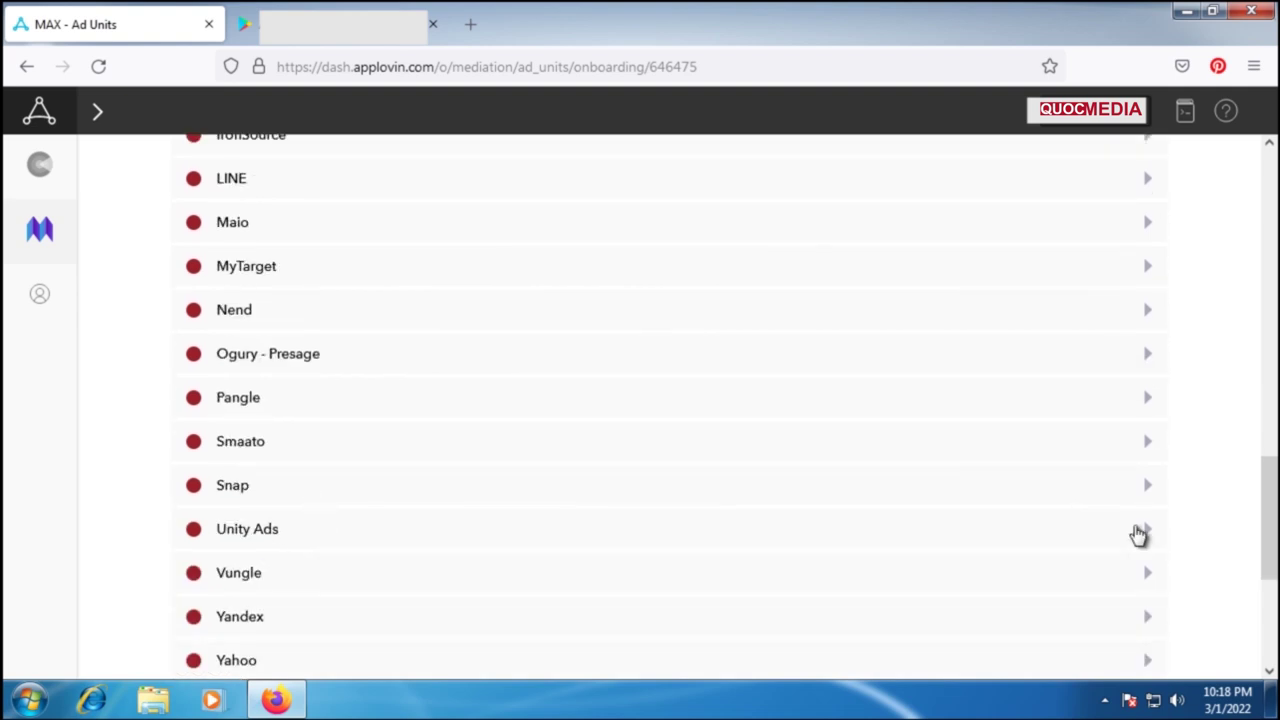
pyautogui.click(1146, 532)
pyautogui.scroll(-2, 680, 562)
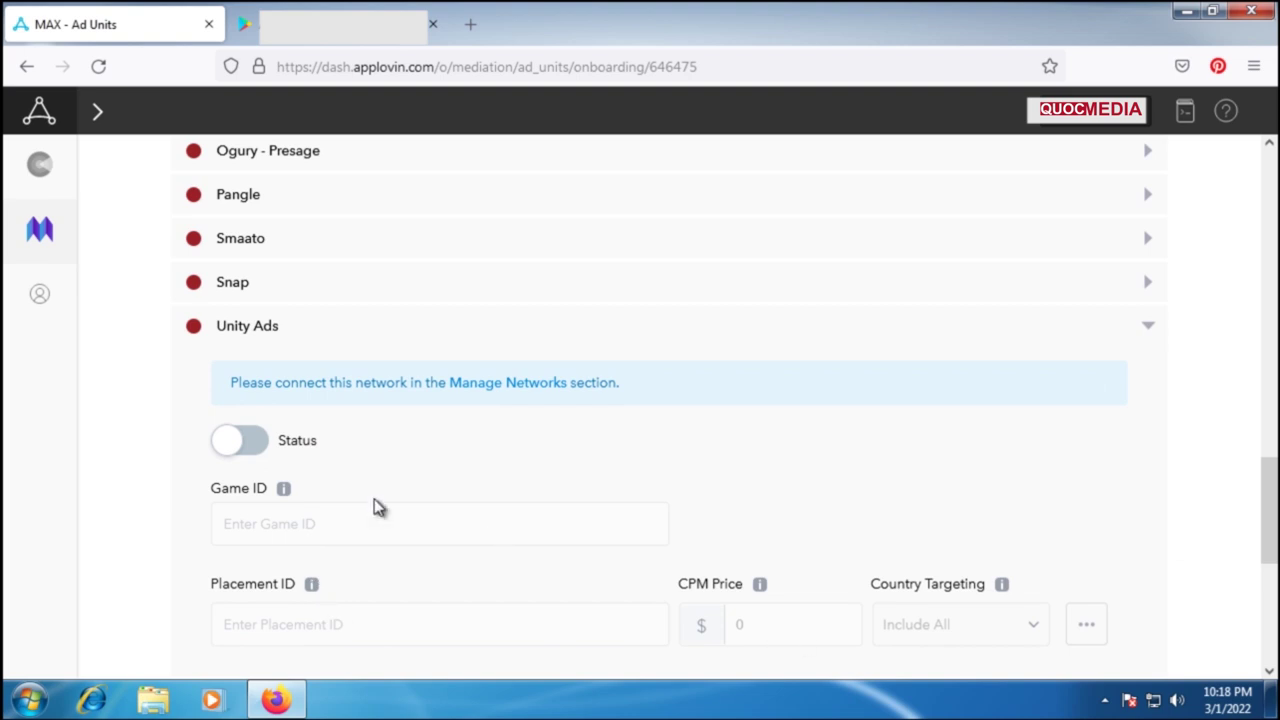
pyautogui.scroll(3, 373, 507)
pyautogui.scroll(2, 223, 443)
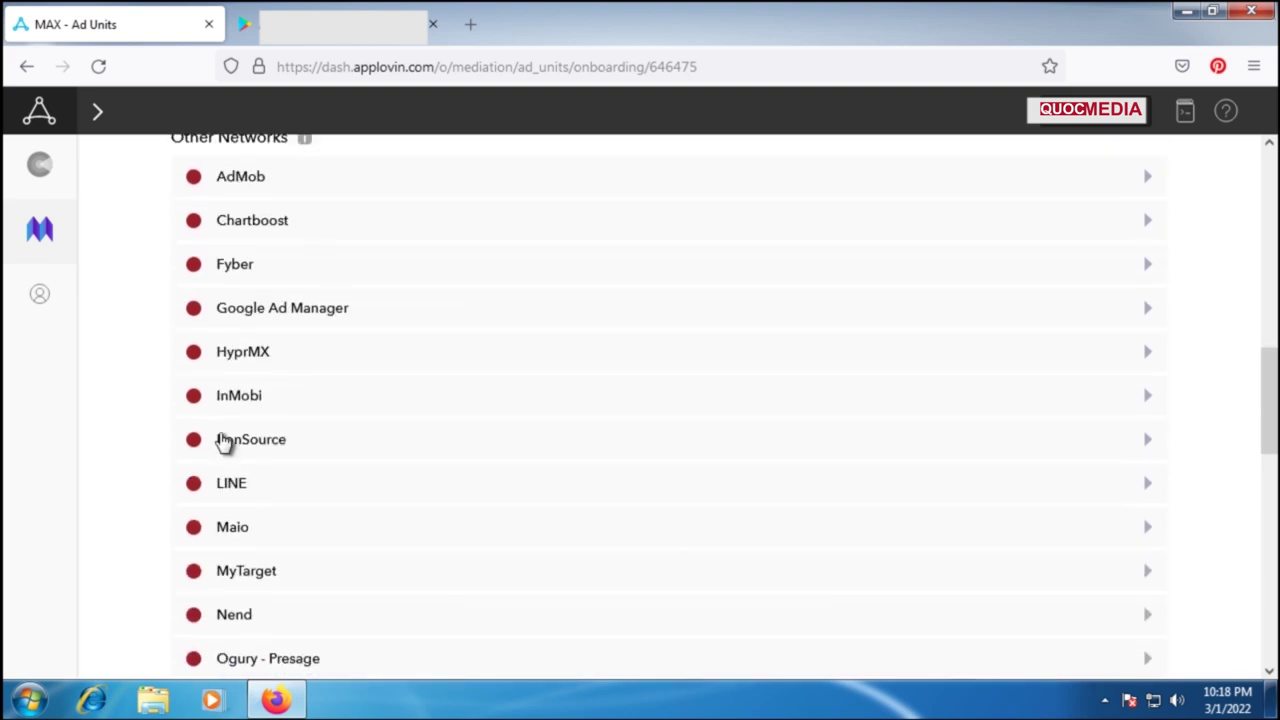
pyautogui.scroll(1, 225, 420)
# Step: Expand AdMob, switch its status on, and continue to Enable Test Mode
pyautogui.click(258, 281)
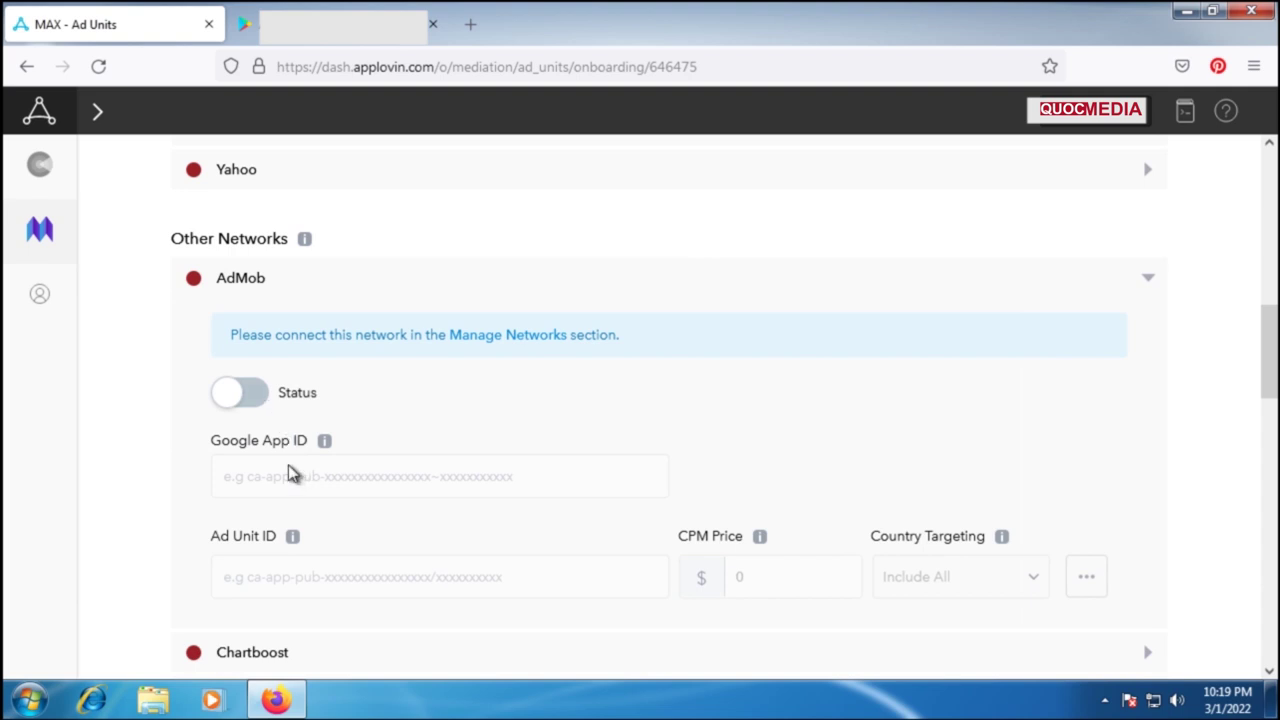
pyautogui.scroll(-1, 290, 474)
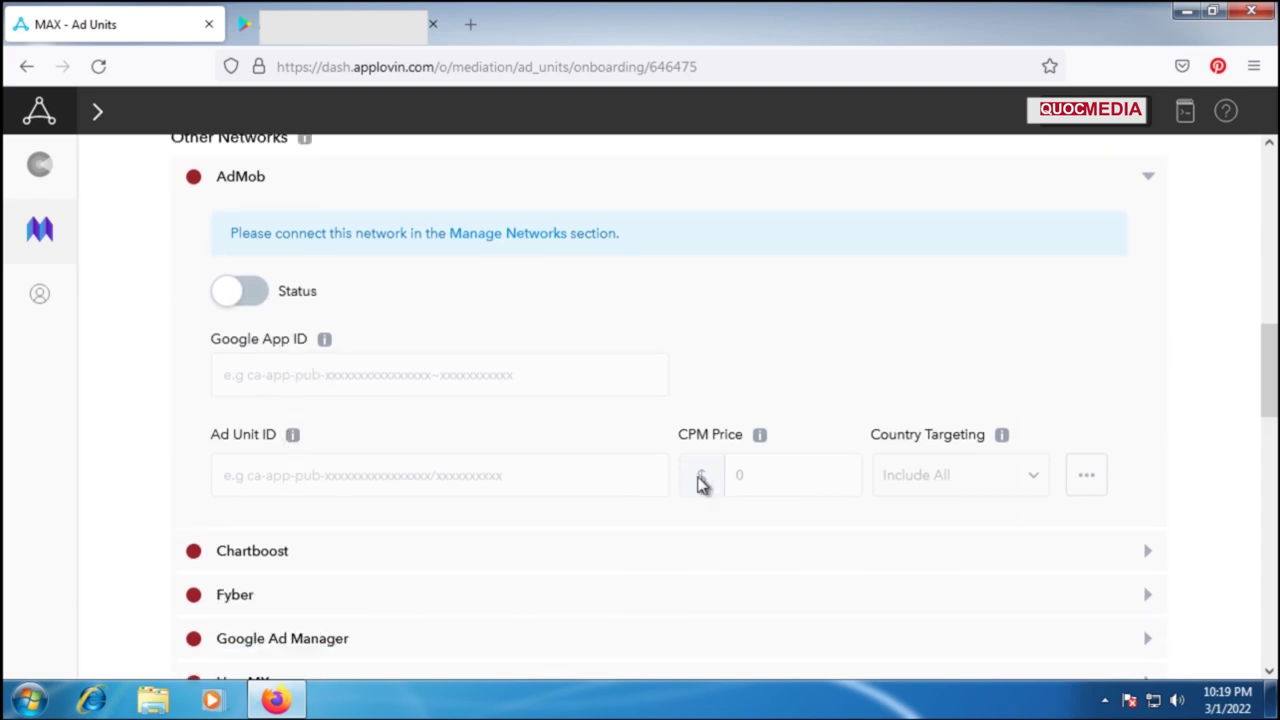
pyautogui.click(252, 300)
pyautogui.click(331, 378)
pyautogui.click(310, 478)
pyautogui.scroll(-10, 1000, 560)
pyautogui.click(1120, 628)
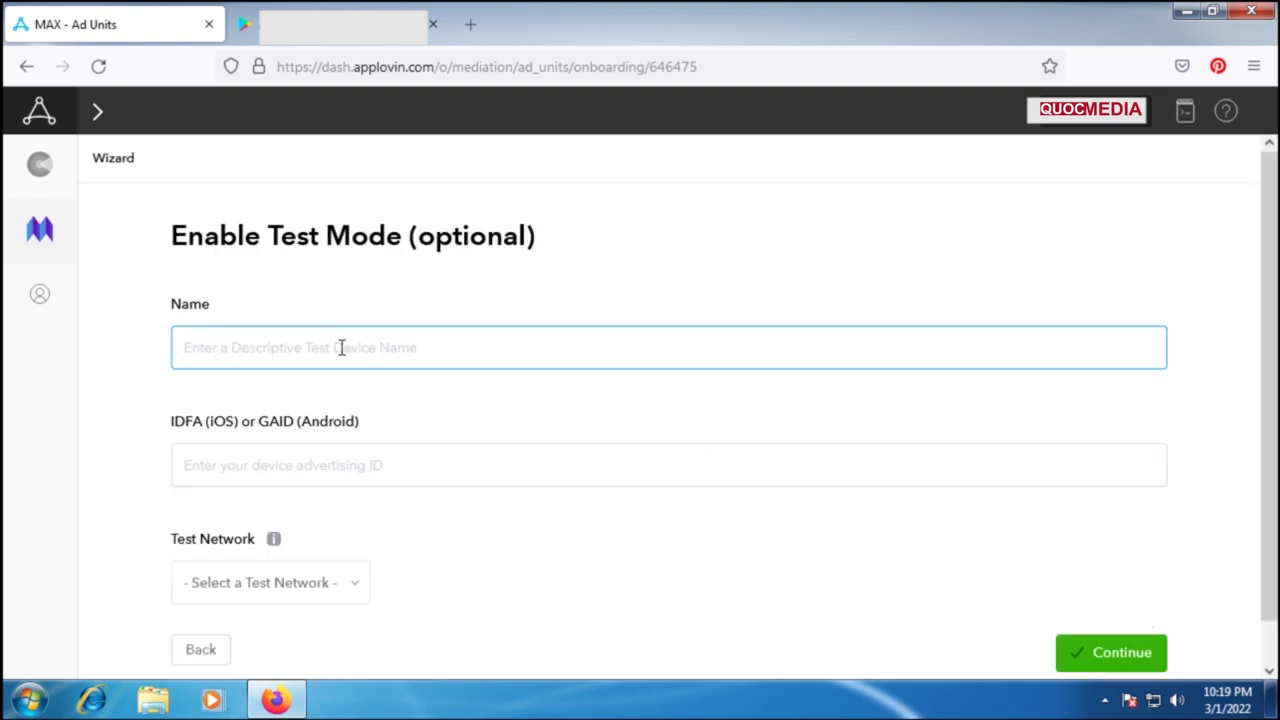
# Step: Skip test mode and move past platform selection to the ad content categories
pyautogui.scroll(-1, 341, 347)
pyautogui.click(1115, 620)
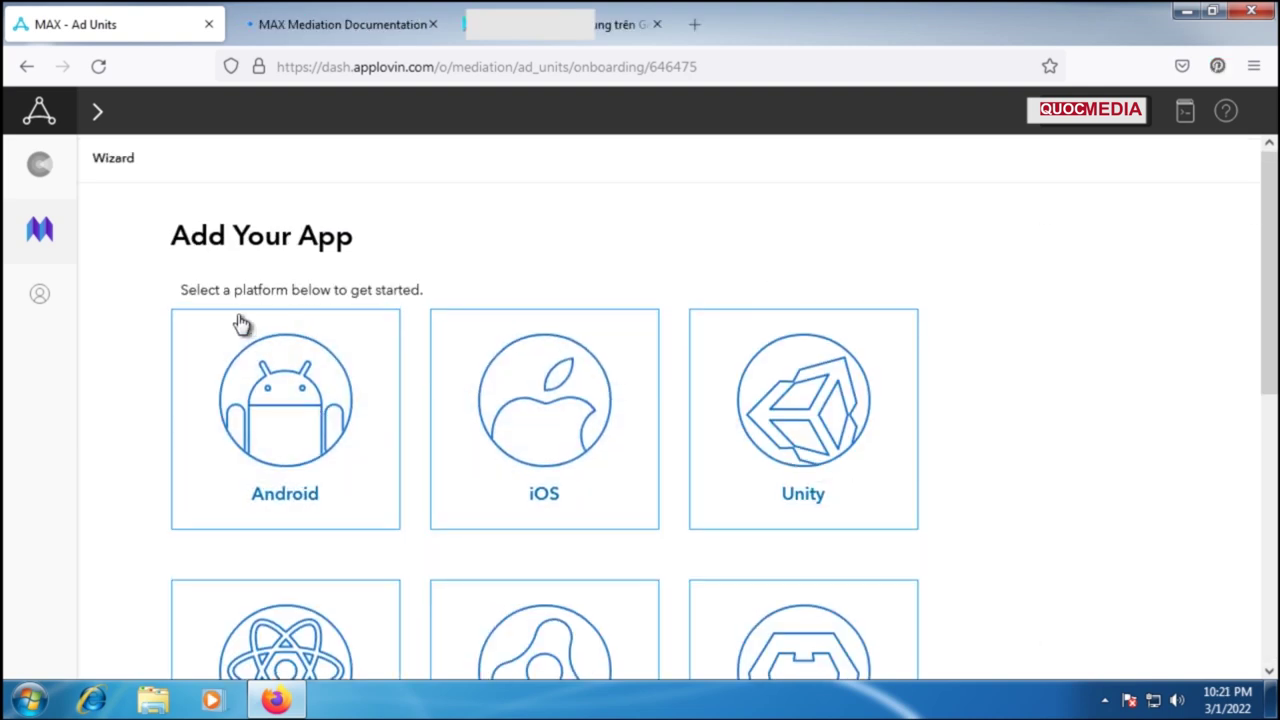
pyautogui.scroll(-5, 477, 471)
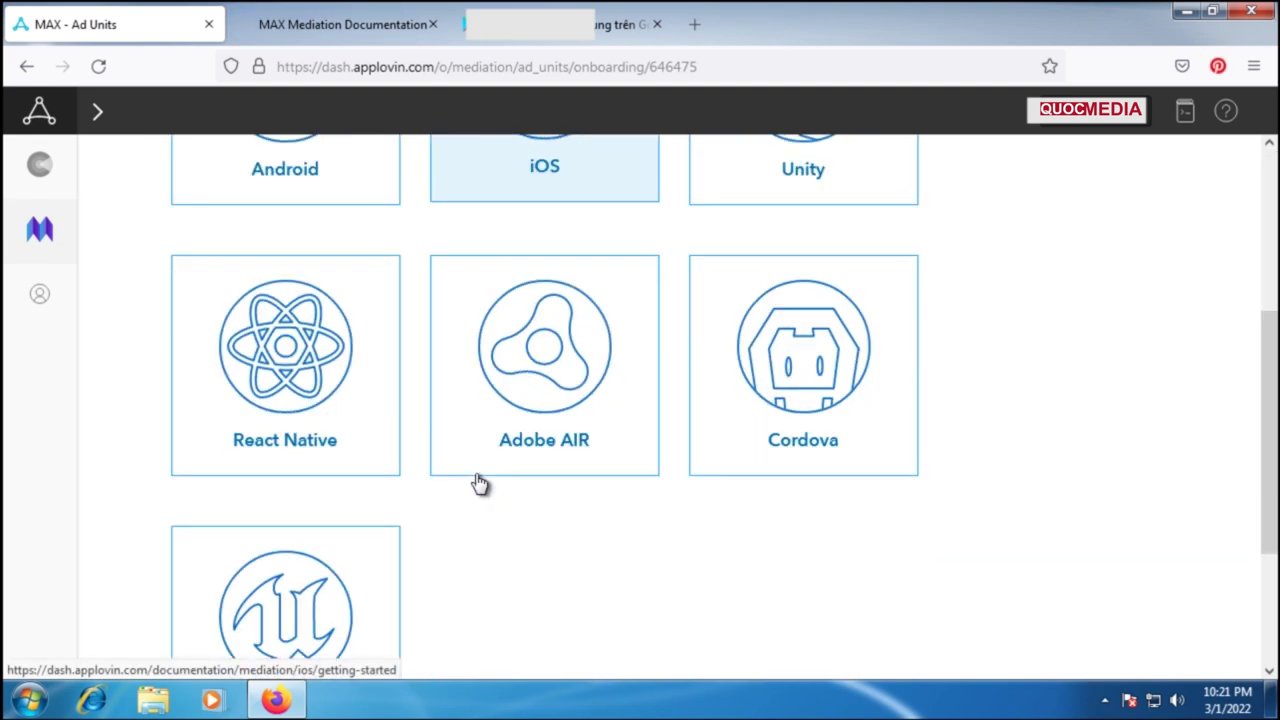
pyautogui.scroll(-2, 590, 510)
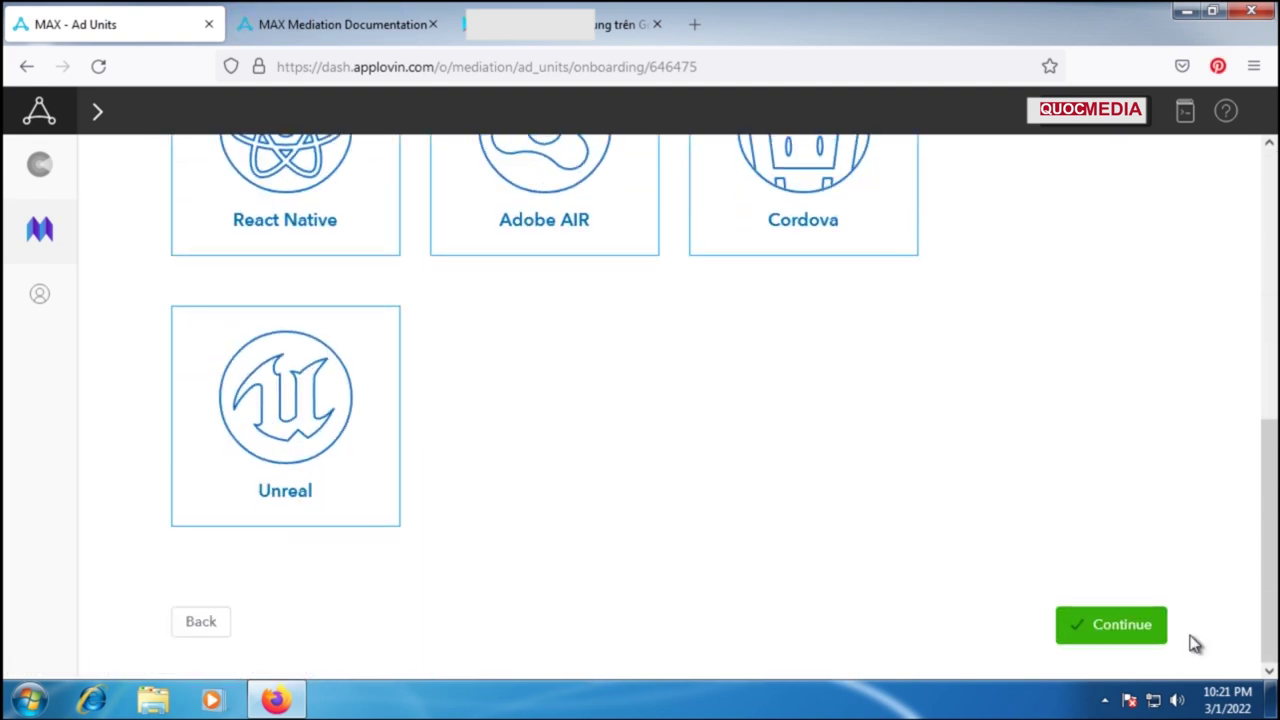
pyautogui.click(1117, 629)
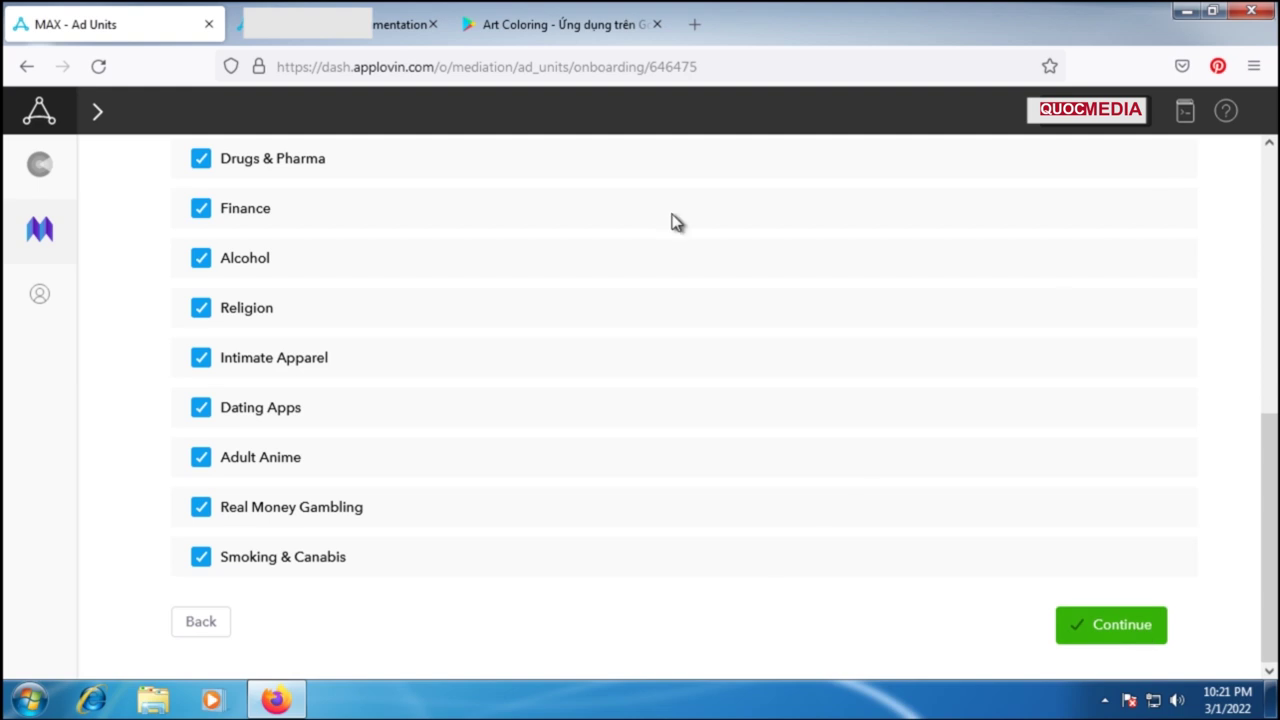
# Step: Close the documentation page and continue with all risky content categories left checked
pyautogui.click(432, 24)
pyautogui.moveTo(184, 240); pyautogui.dragTo(672, 248)
pyautogui.scroll(-2, 397, 510)
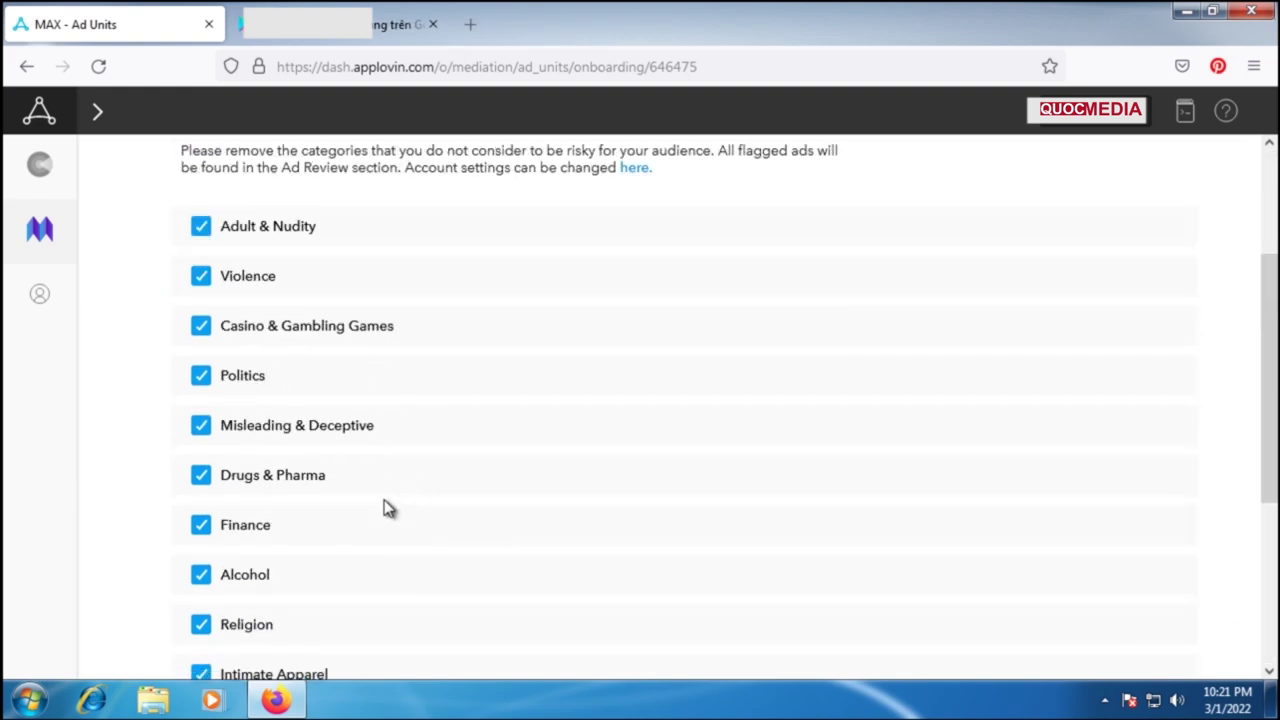
pyautogui.scroll(-3, 258, 512)
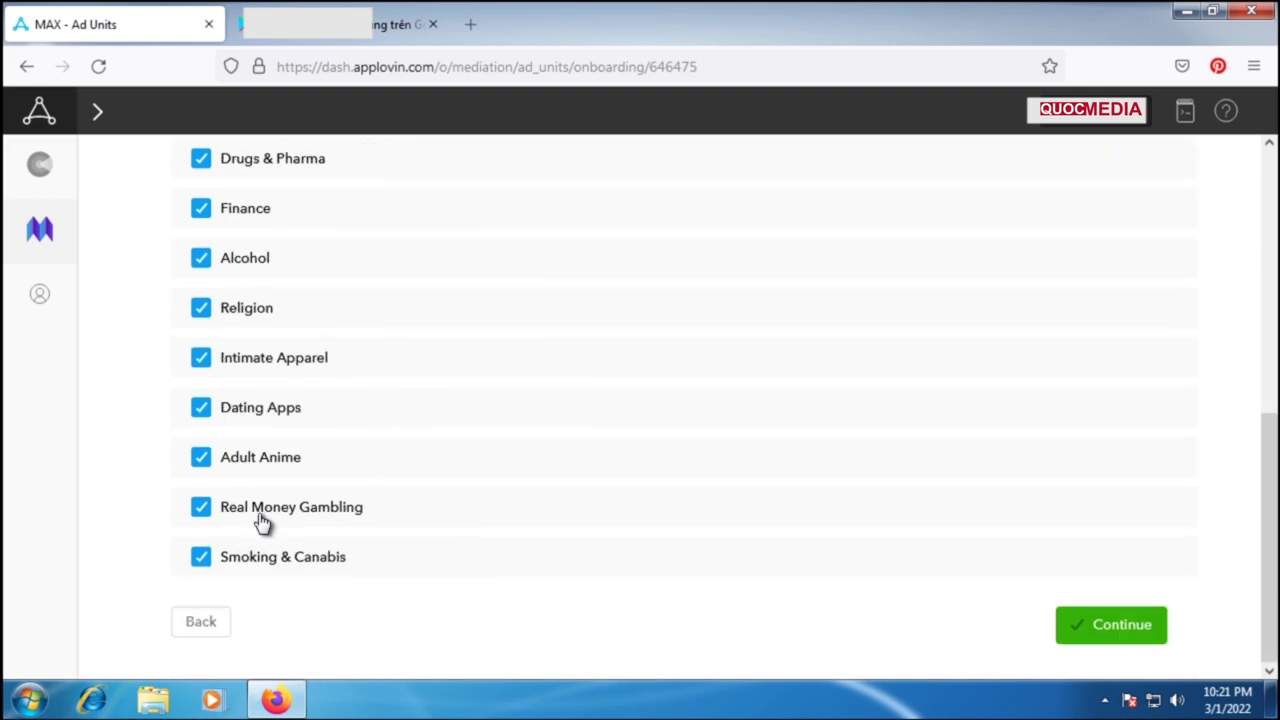
pyautogui.scroll(5, 646, 590)
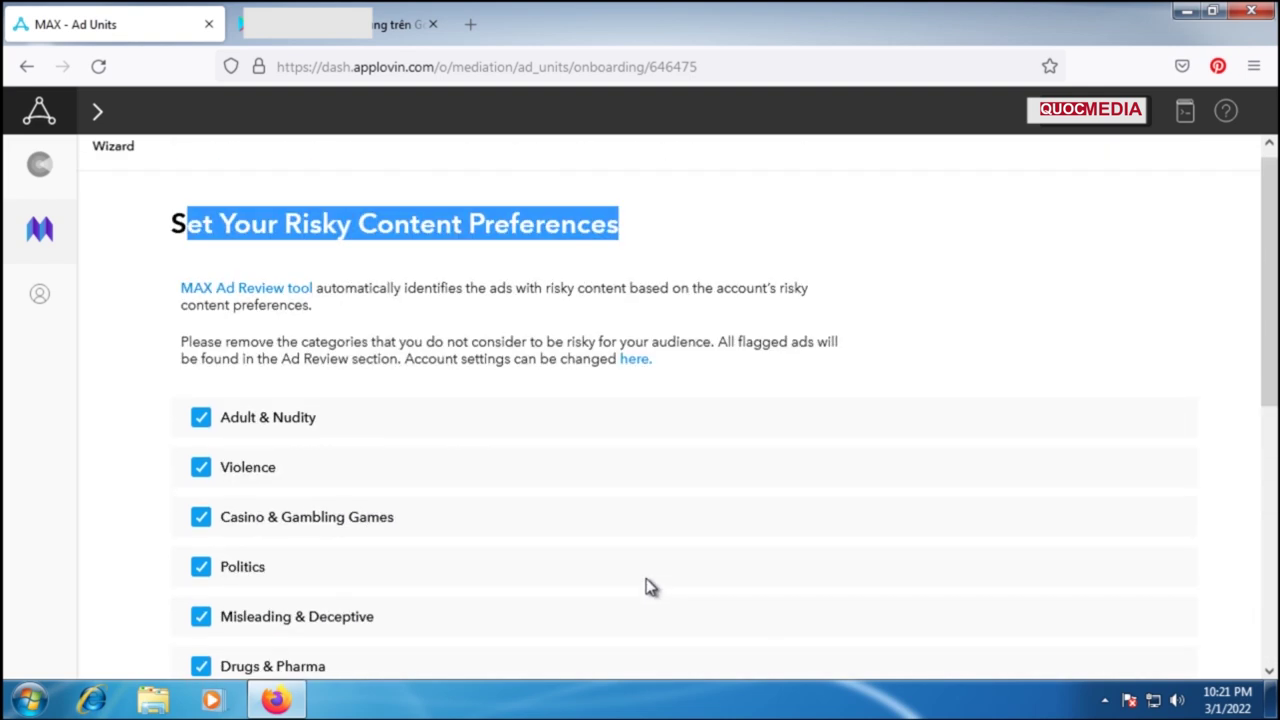
pyautogui.scroll(-5, 646, 587)
pyautogui.click(1128, 628)
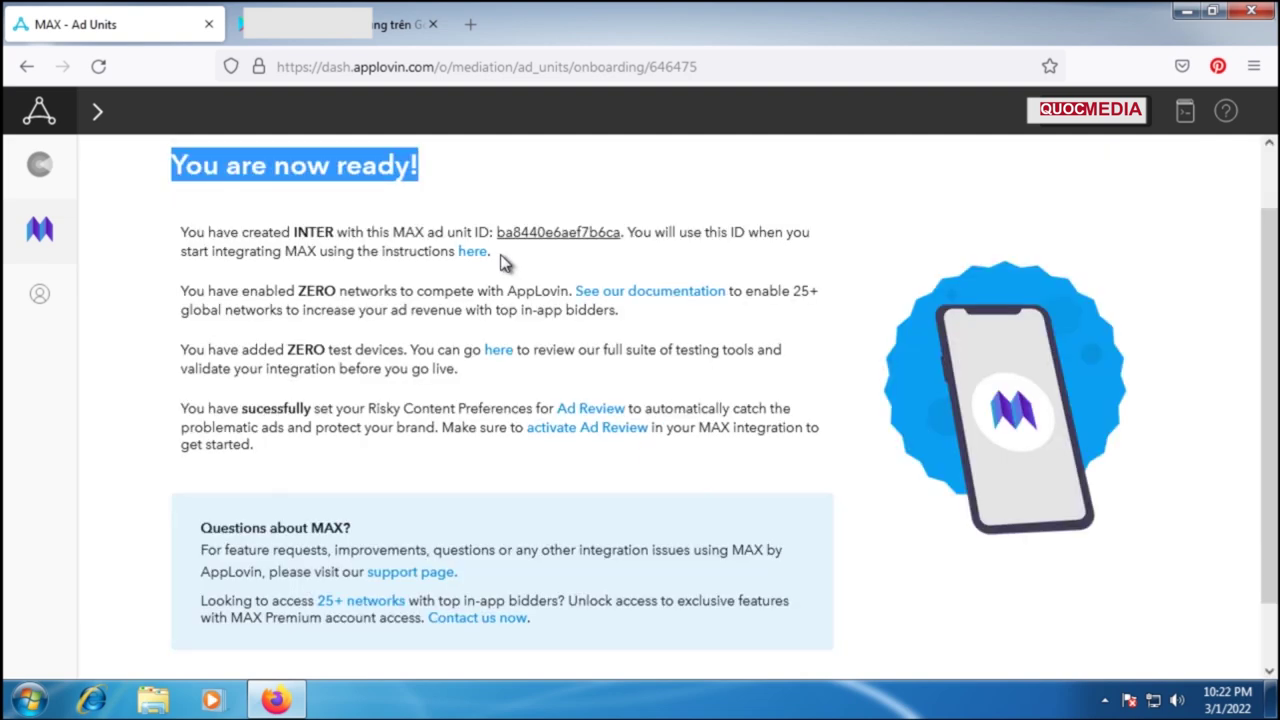
# Step: Complete the setup wizard from the 'You are now ready!' page
pyautogui.scroll(-1, 1240, 400)
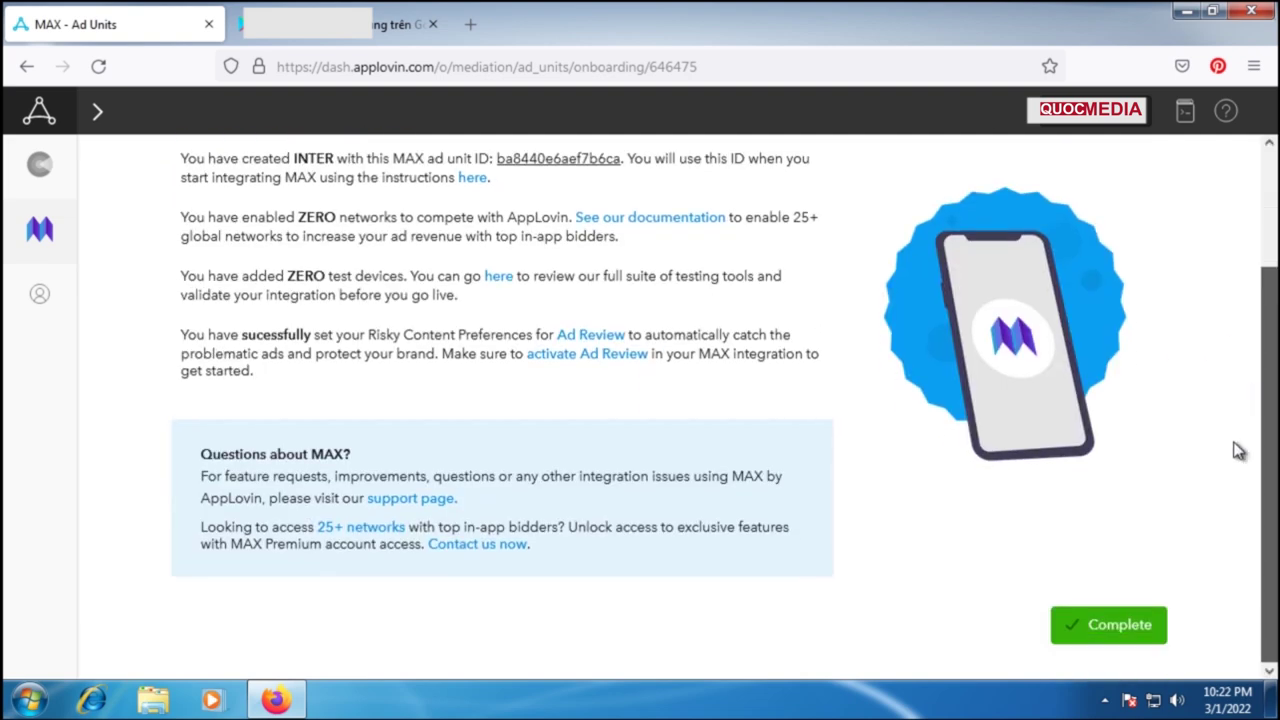
pyautogui.click(1118, 627)
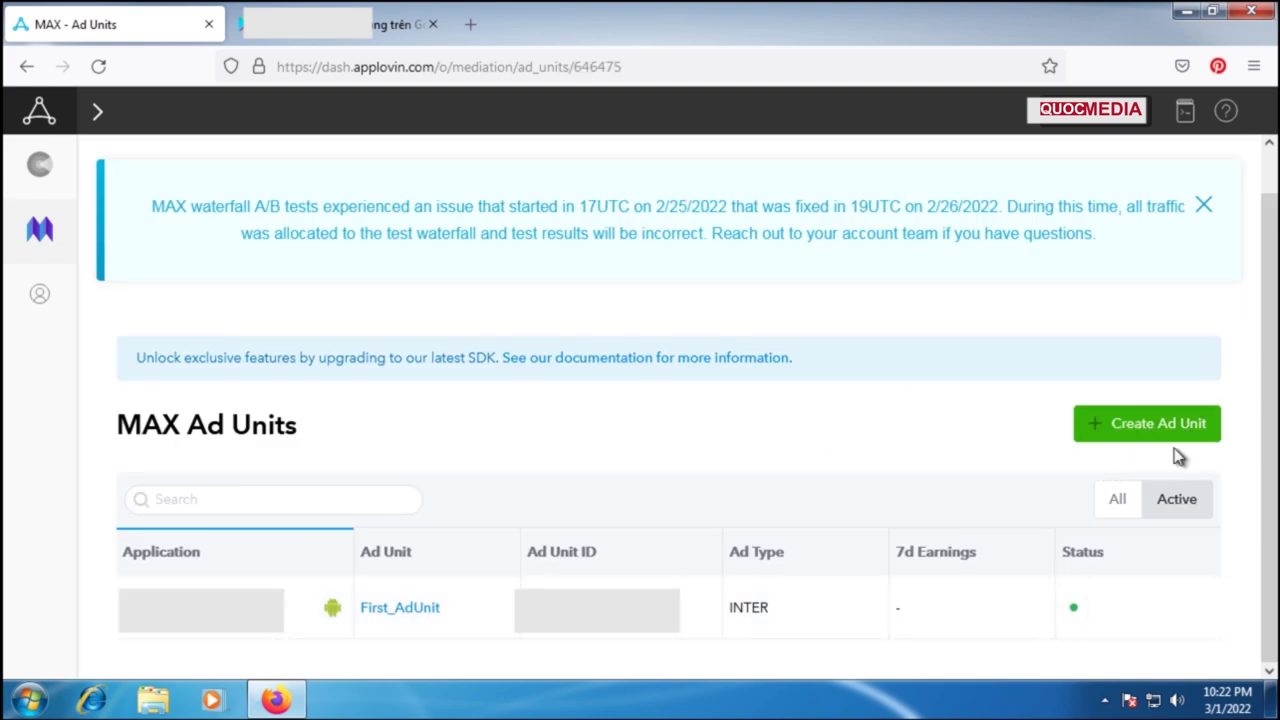
pyautogui.moveTo(1190, 437); pyautogui.dragTo(1069, 451)
# Step: Start a new ad unit named 'Banner adview'
pyautogui.click(1136, 458)
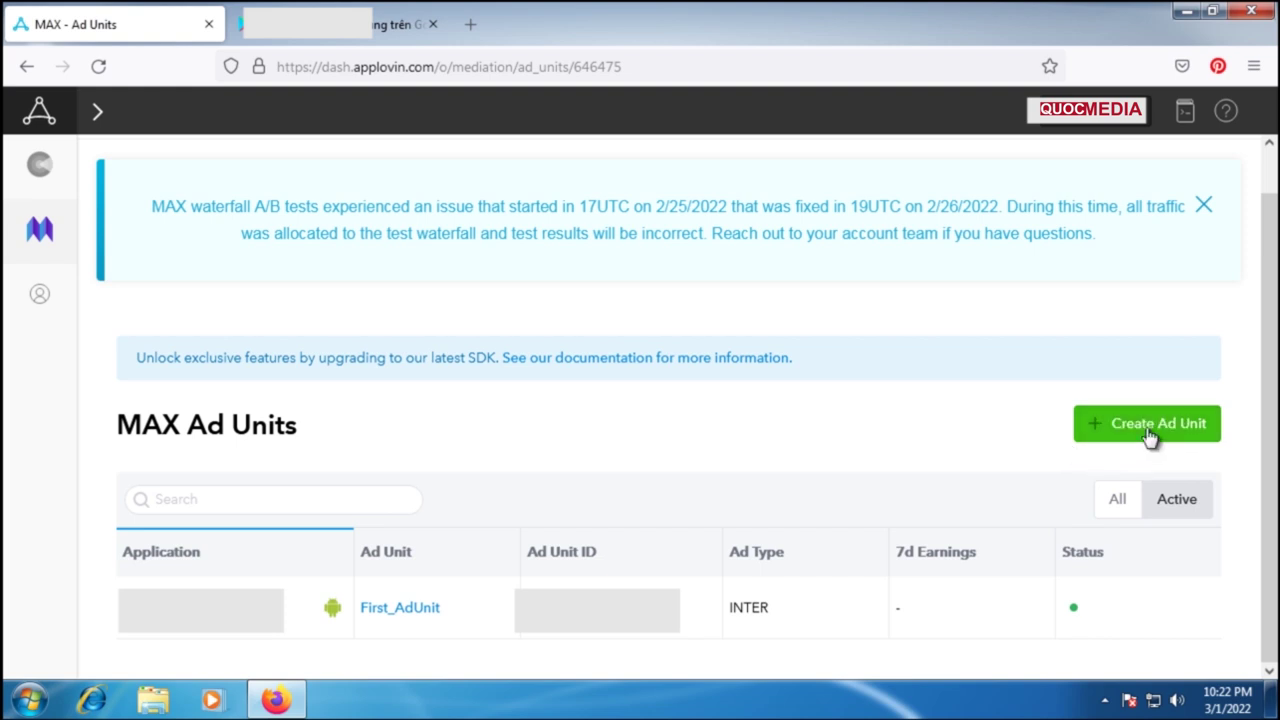
pyautogui.click(1158, 433)
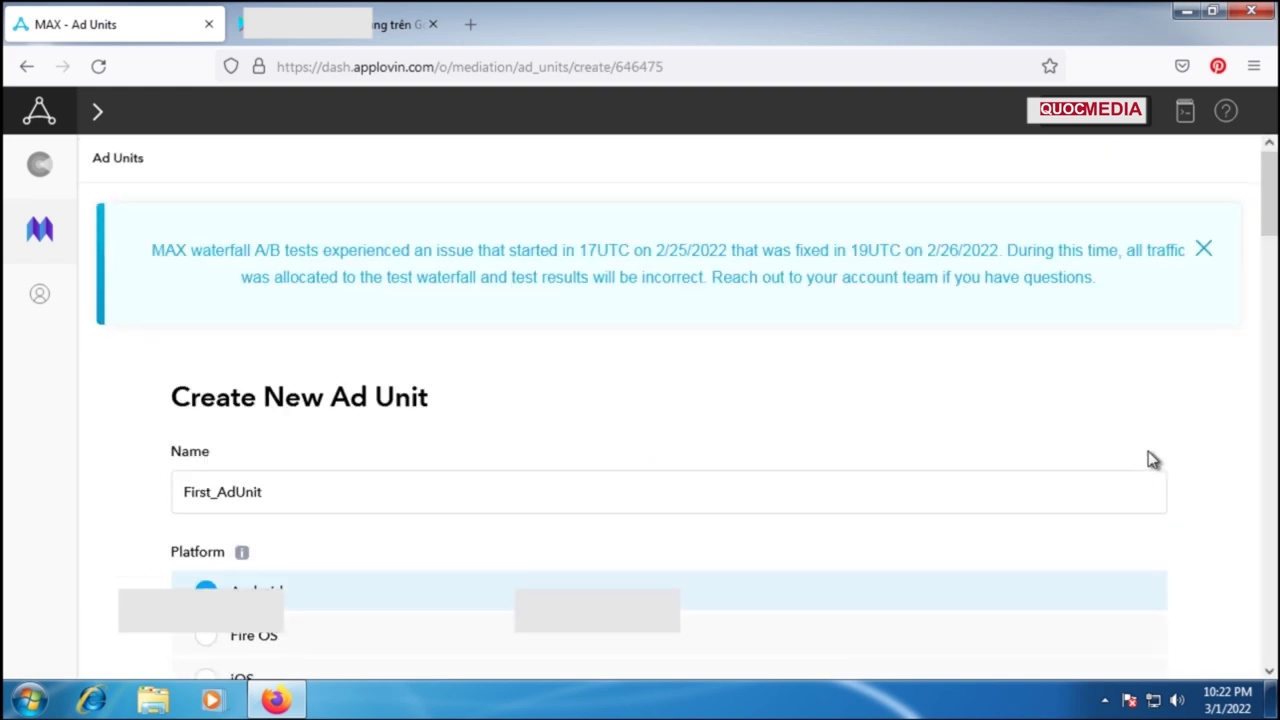
pyautogui.click(340, 493)
pyautogui.write('Banner adview')
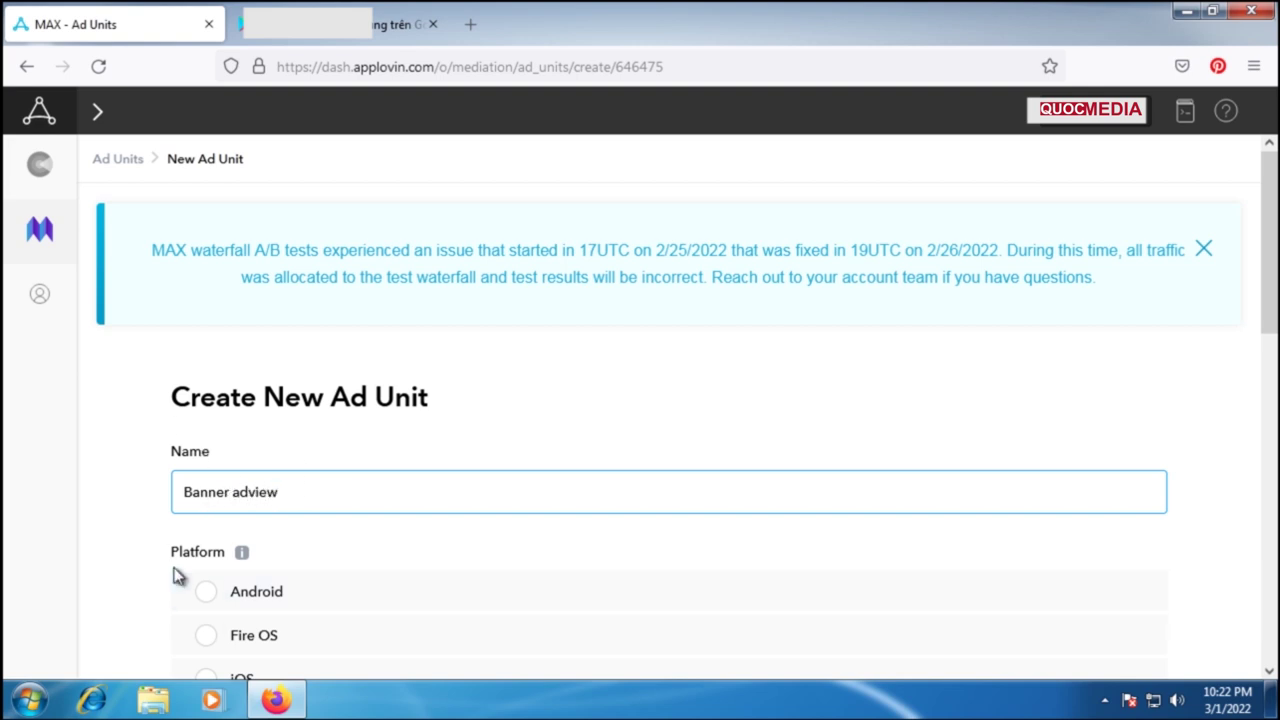
# Step: Set the platform to Android, attach the app, and choose the Banner ad type
pyautogui.scroll(-2, 171, 571)
pyautogui.click(208, 394)
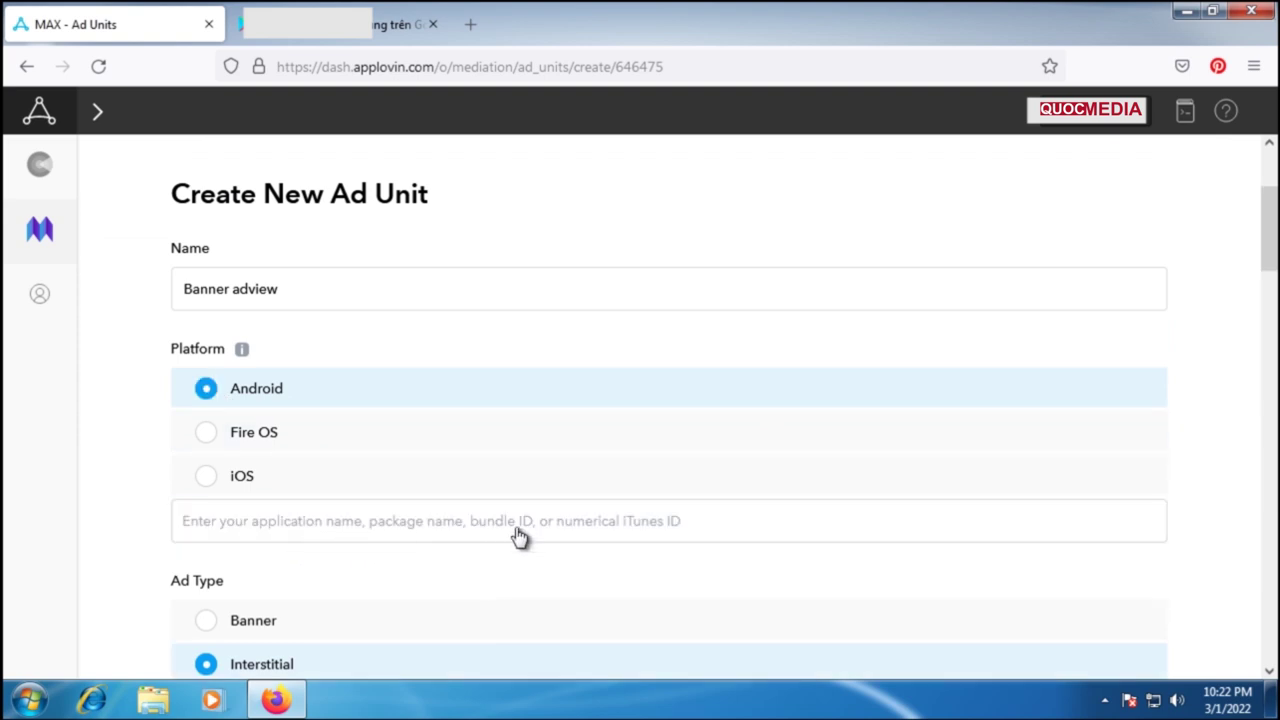
pyautogui.scroll(-2, 517, 534)
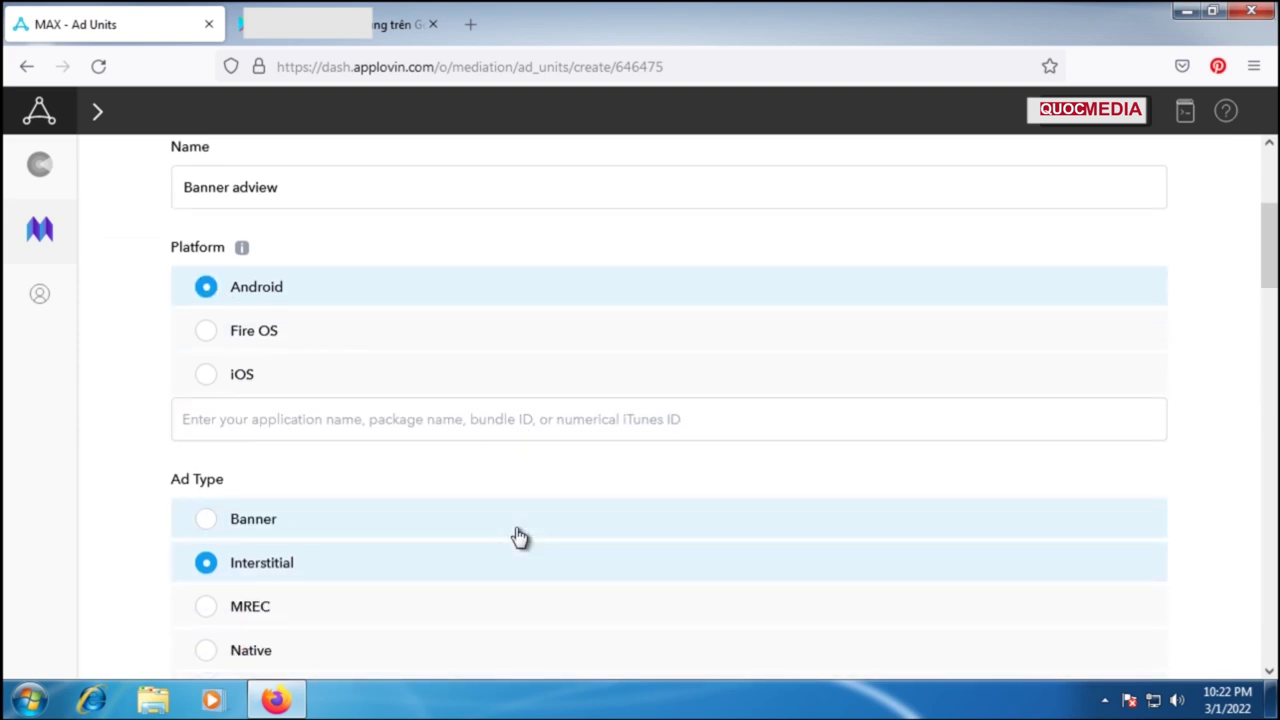
pyautogui.scroll(2, 517, 534)
pyautogui.click(496, 436)
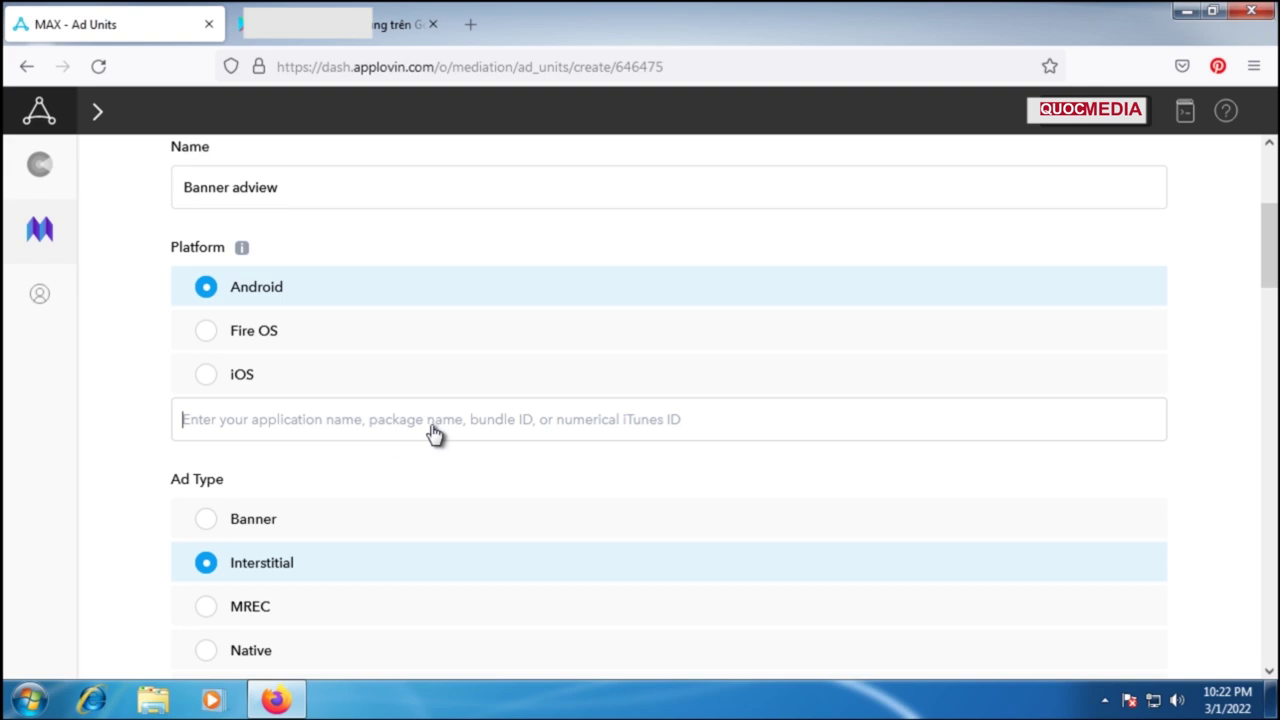
pyautogui.click(590, 430)
pyautogui.click(236, 514)
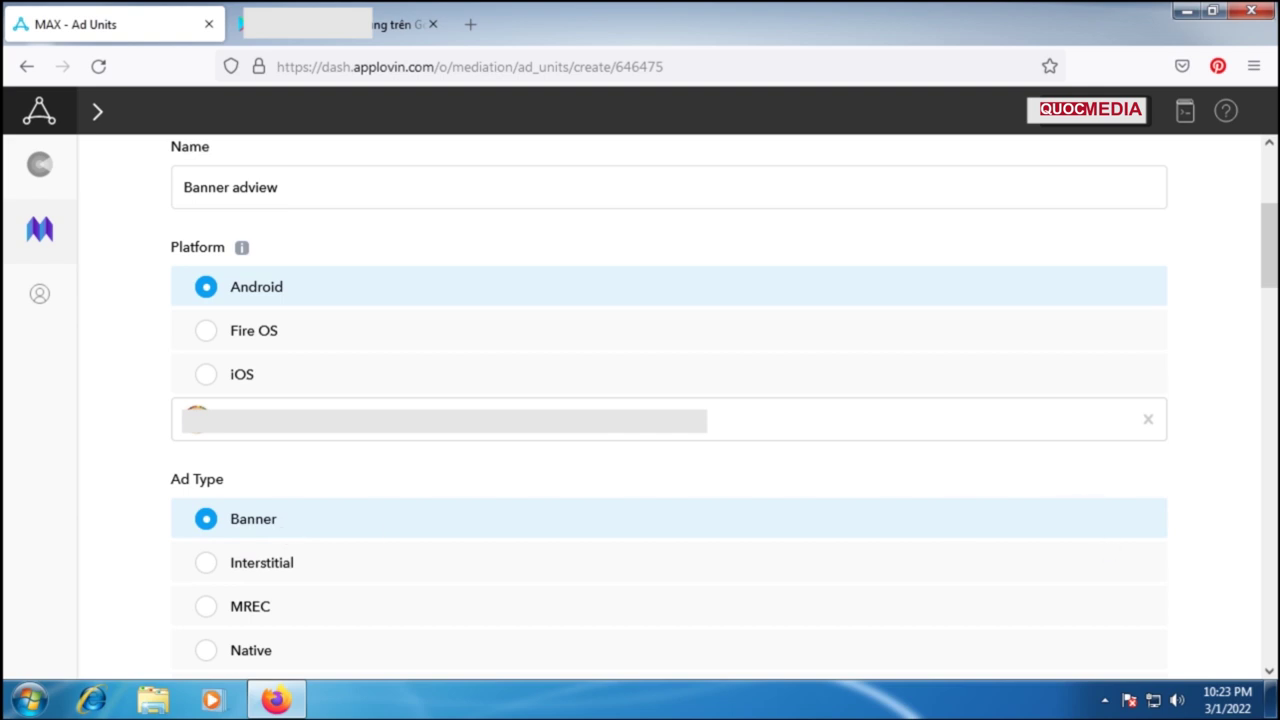
pyautogui.moveTo(1267, 251); pyautogui.dragTo(1260, 628)
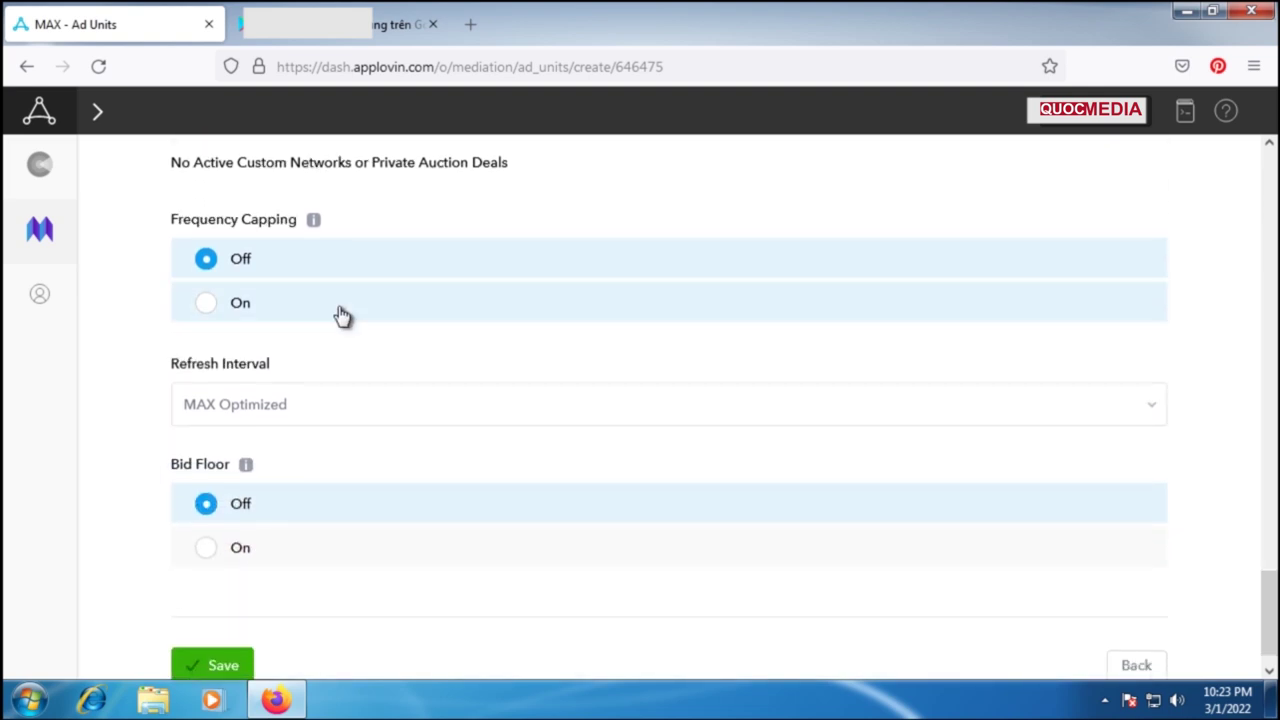
# Step: Save the 'Banner adview' ad unit from the bottom of the form
pyautogui.scroll(-1, 418, 474)
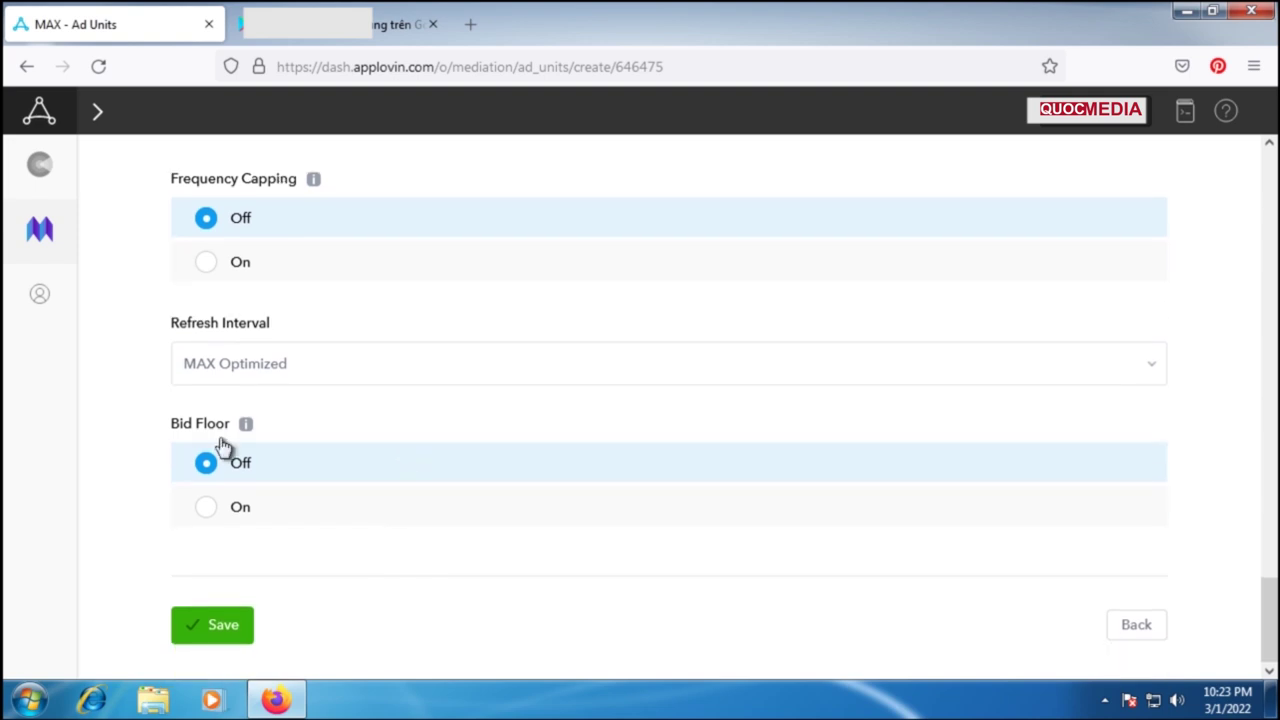
pyautogui.click(184, 631)
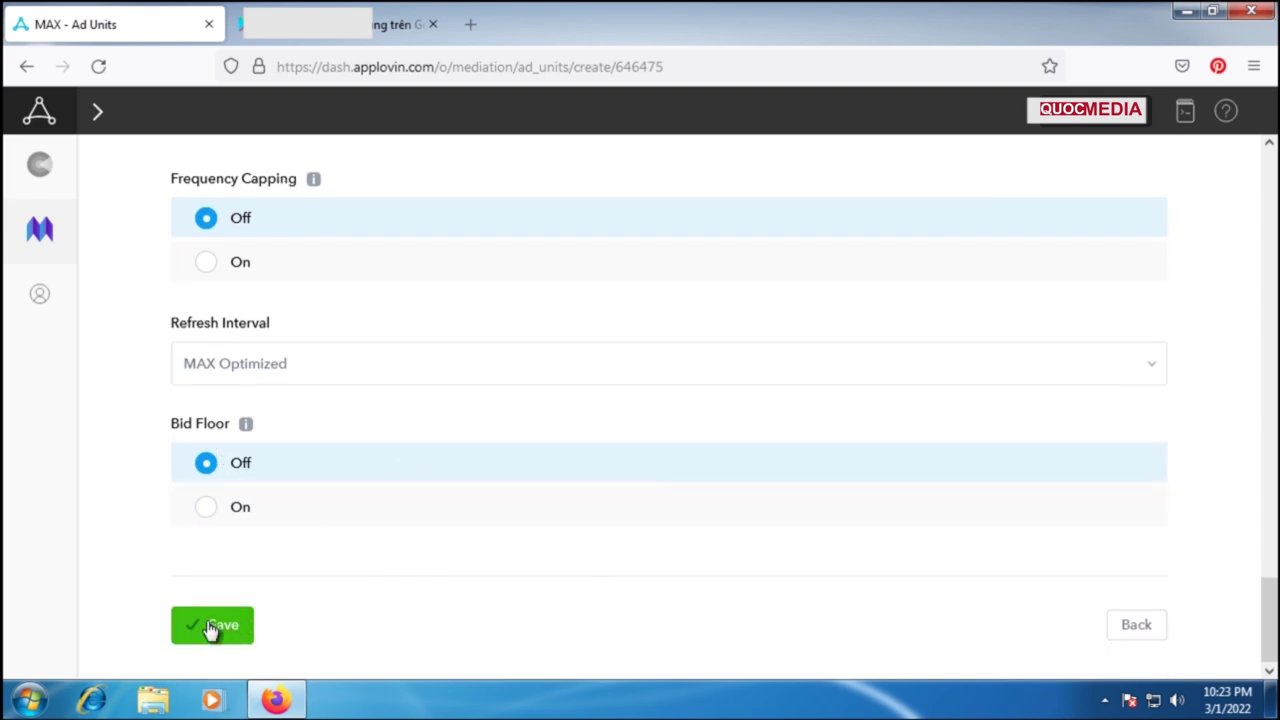